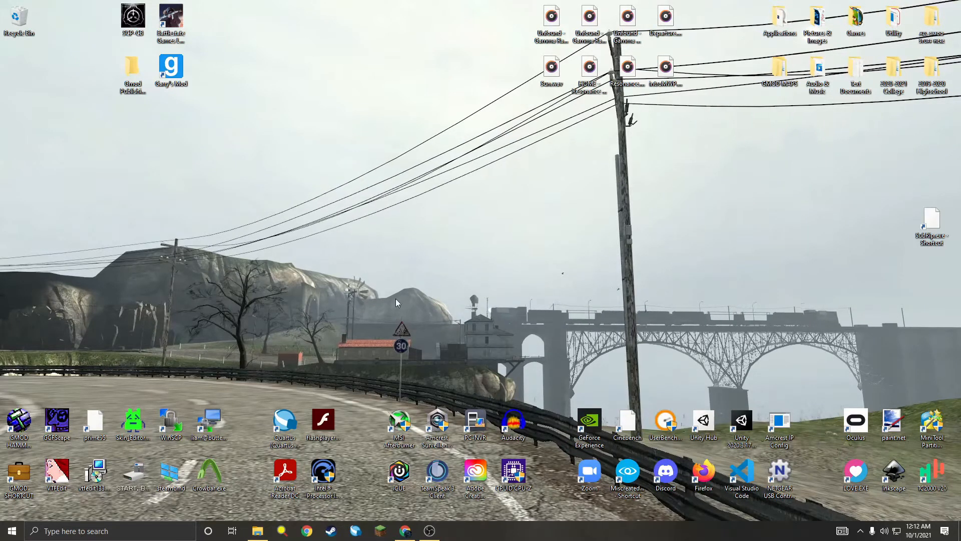
Step: Create a new folder named GmodServer on the desktop
right_click(489, 275)
mouse_move(612, 432)
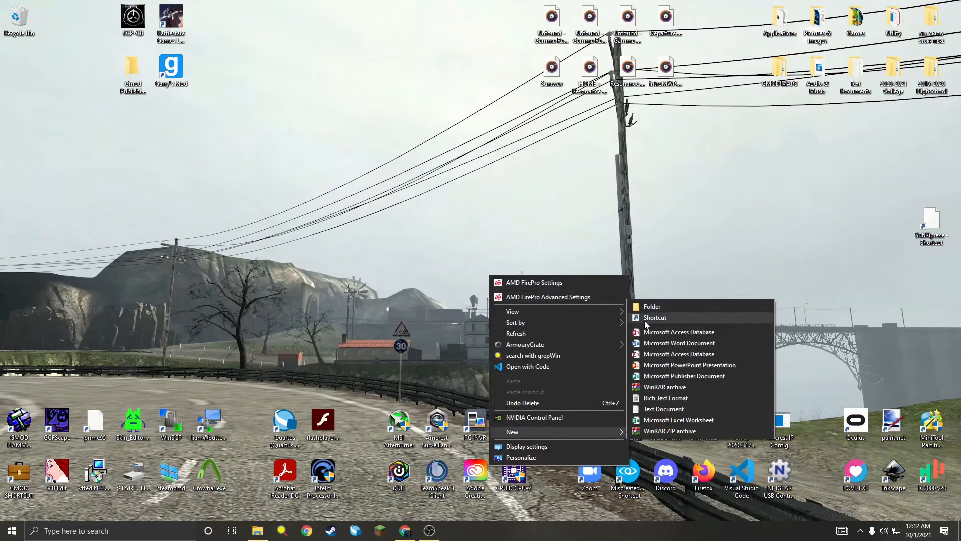
left_click(651, 306)
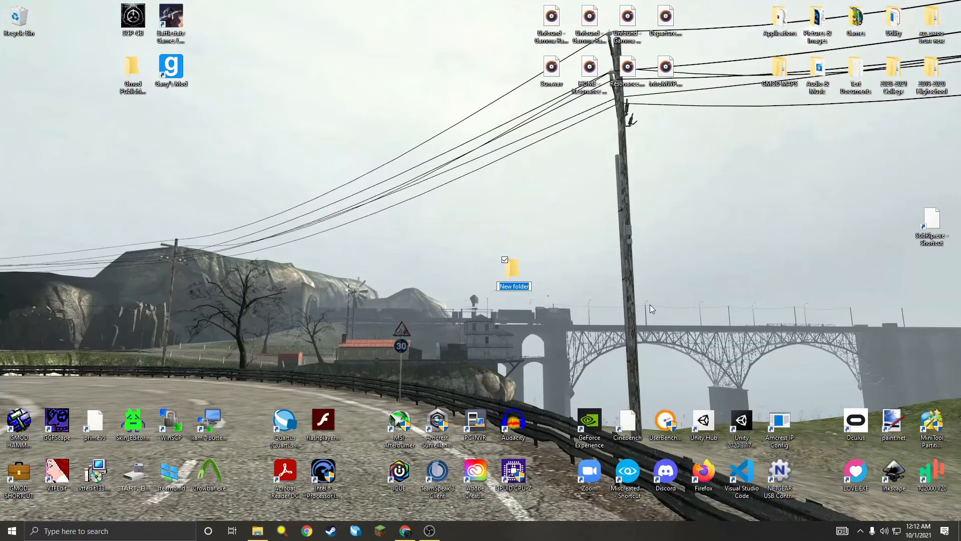
type("Gmod")
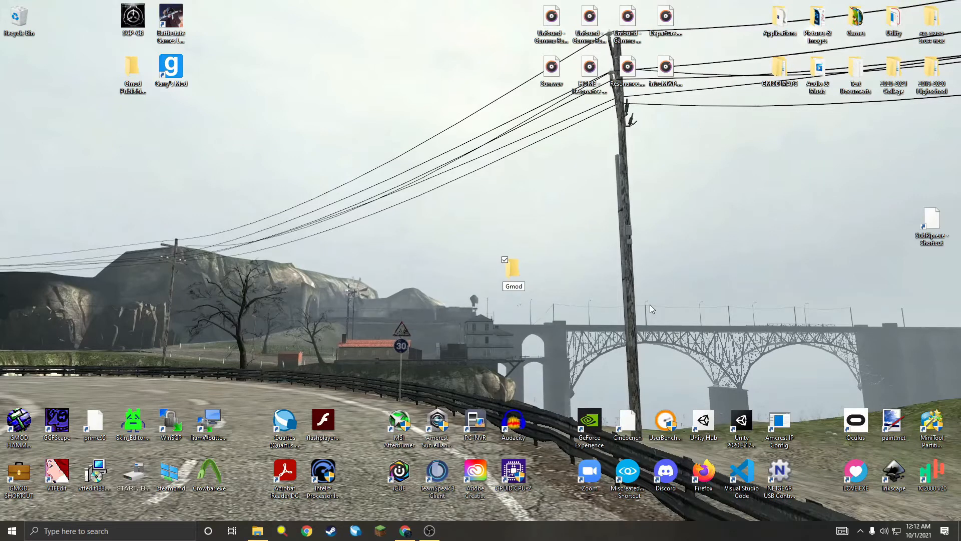
type("Server")
left_click(624, 309)
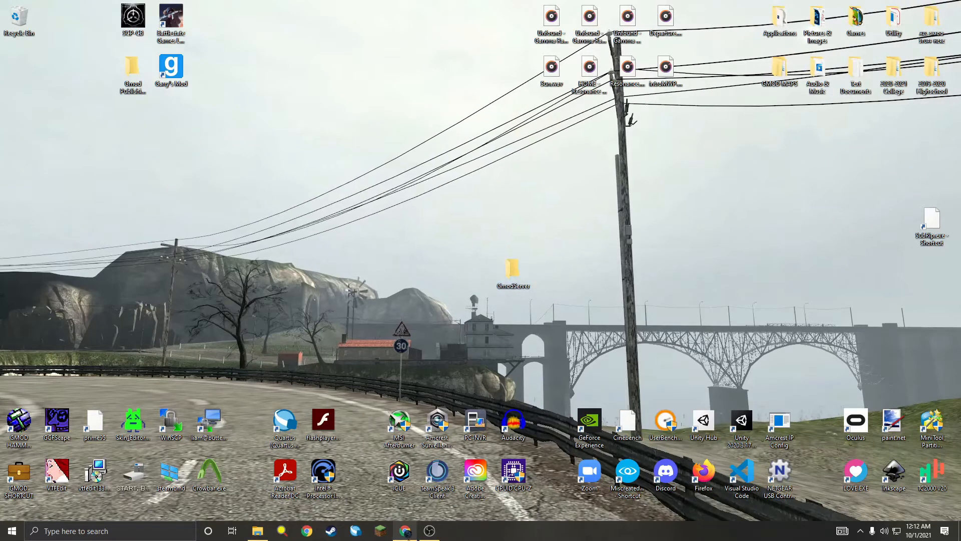
Step: Switch to Chrome and download the Windows SteamCMD zip from the Downloading SteamCMD section of the Valve wiki page
mouse_move(408, 538)
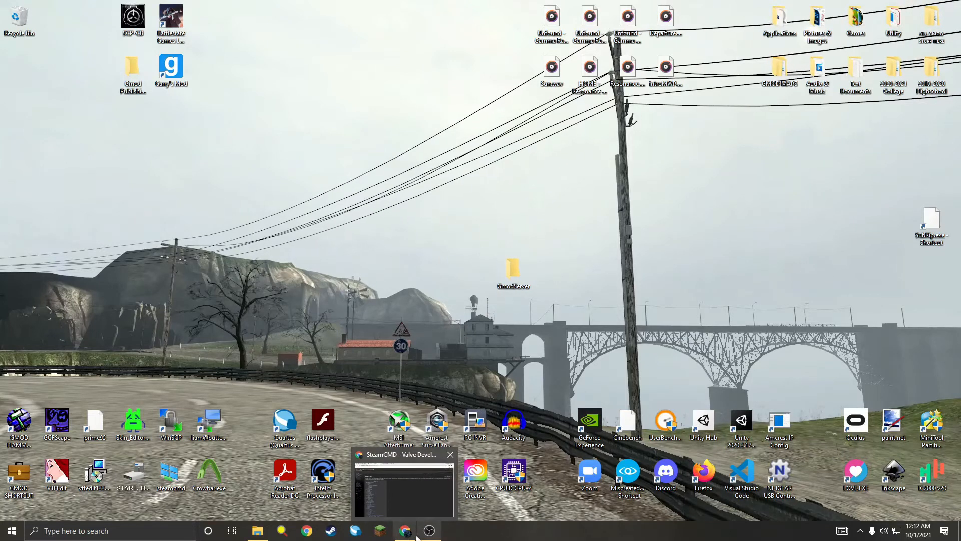
left_click(404, 459)
left_click_drag(169, 130, 99, 132)
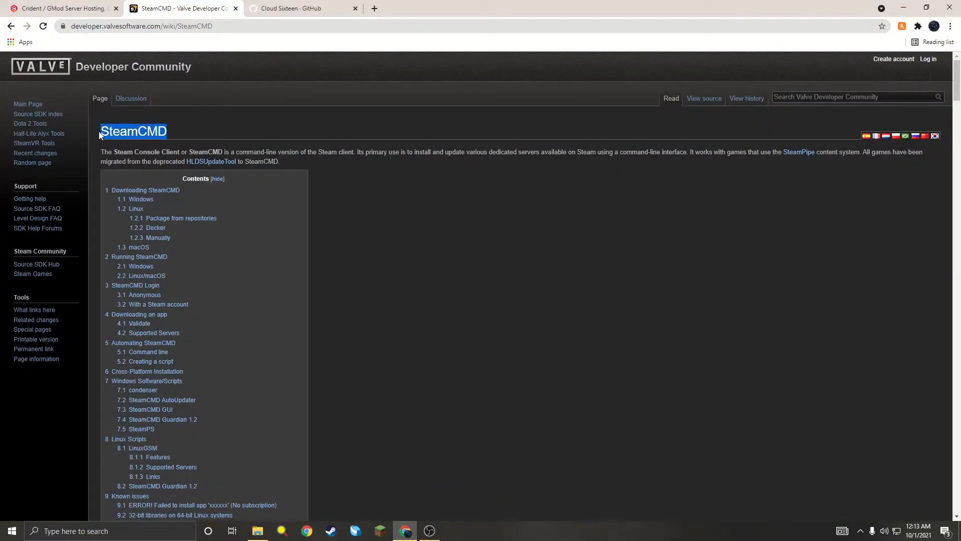
left_click(197, 132)
triple_click(151, 132)
scroll(386, 221, "down", 6)
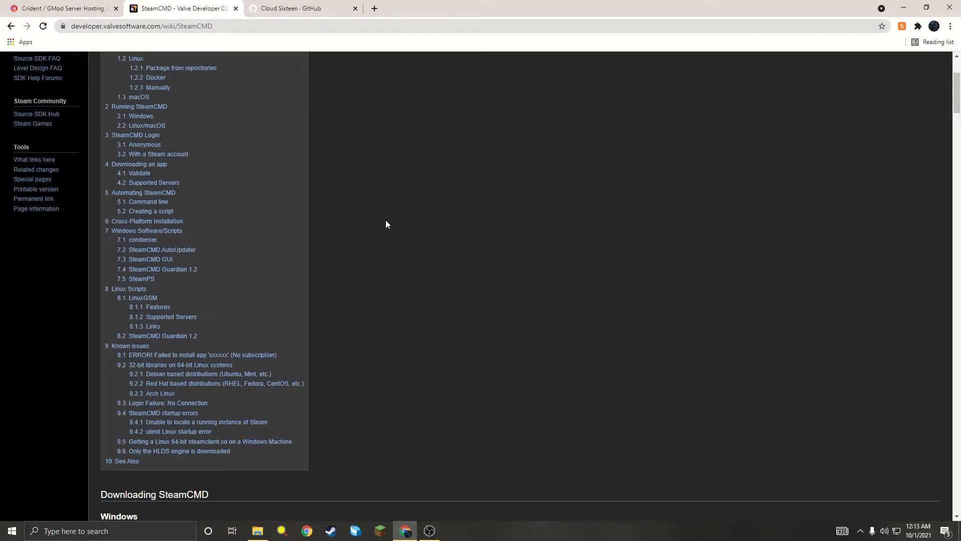
scroll(383, 203, "up", 6)
scroll(383, 203, "down", 6)
scroll(383, 207, "down", 1)
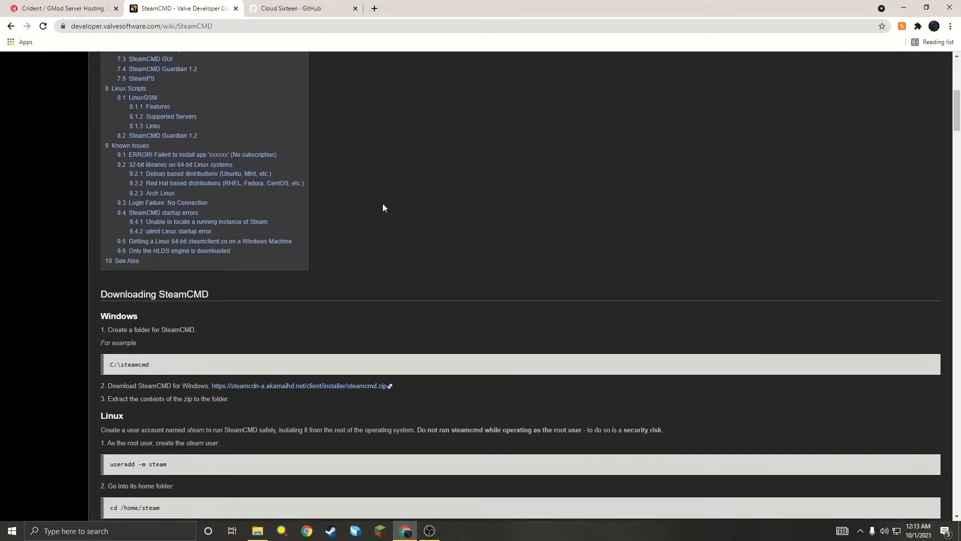
scroll(381, 221, "down", 3)
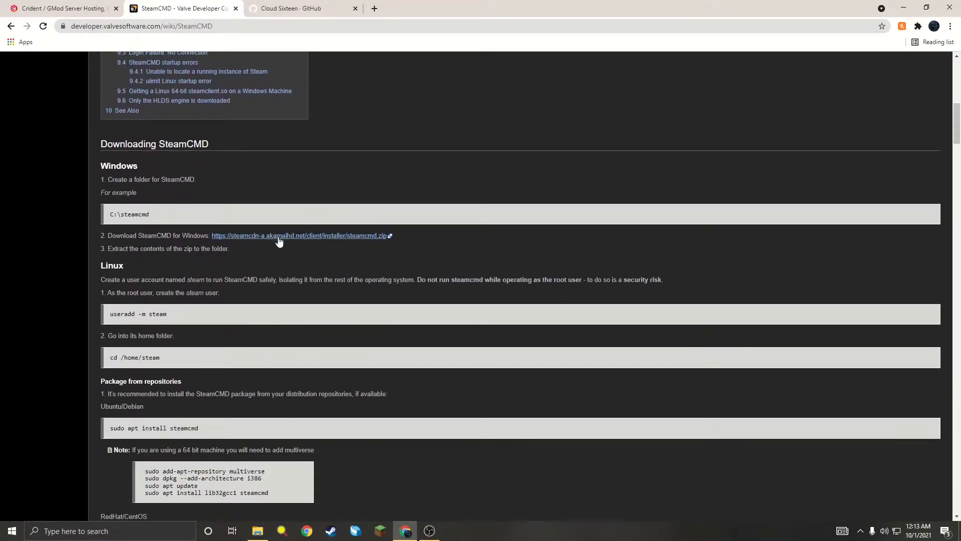
left_click(277, 234)
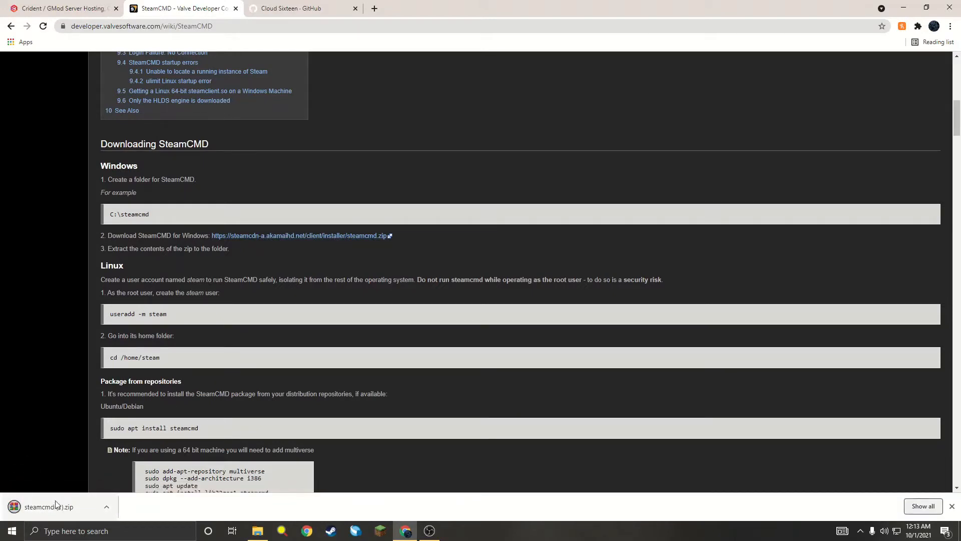
left_click(952, 506)
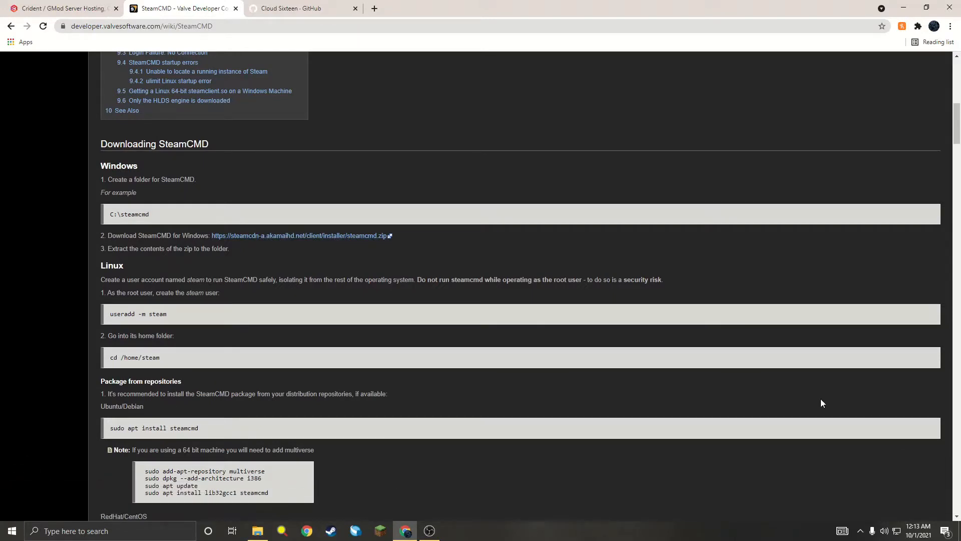
left_click(909, 9)
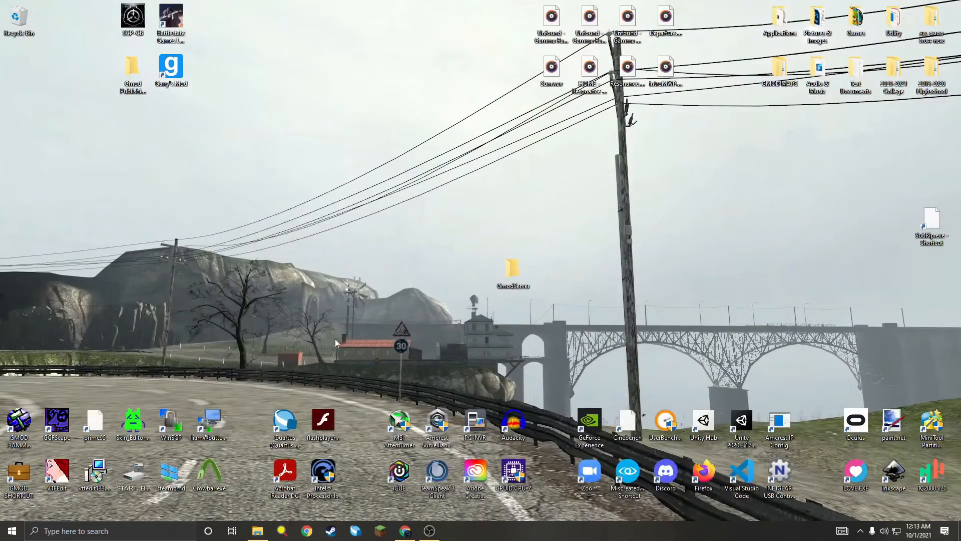
Step: Search Windows for steamcmd.exe and launch it
left_click(128, 524)
type("st")
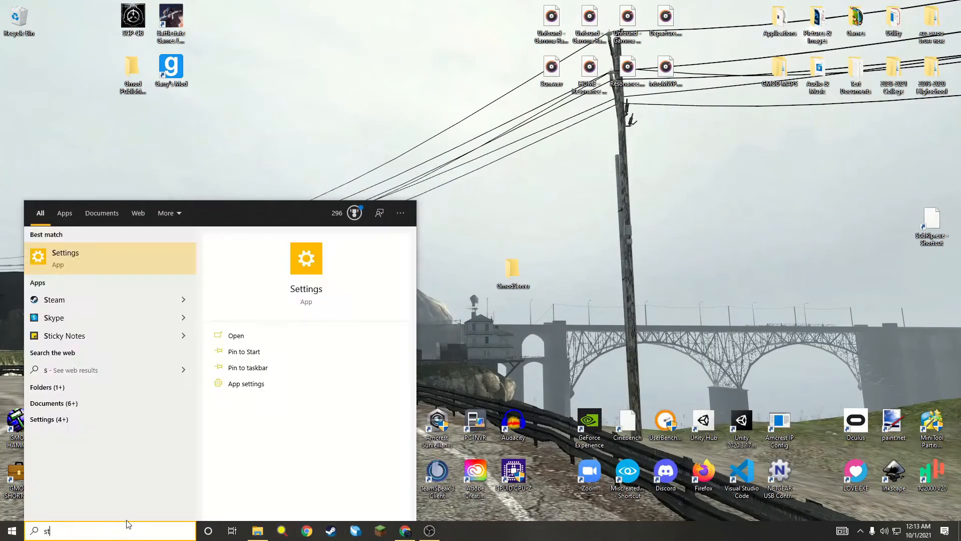
type("eamcmd.")
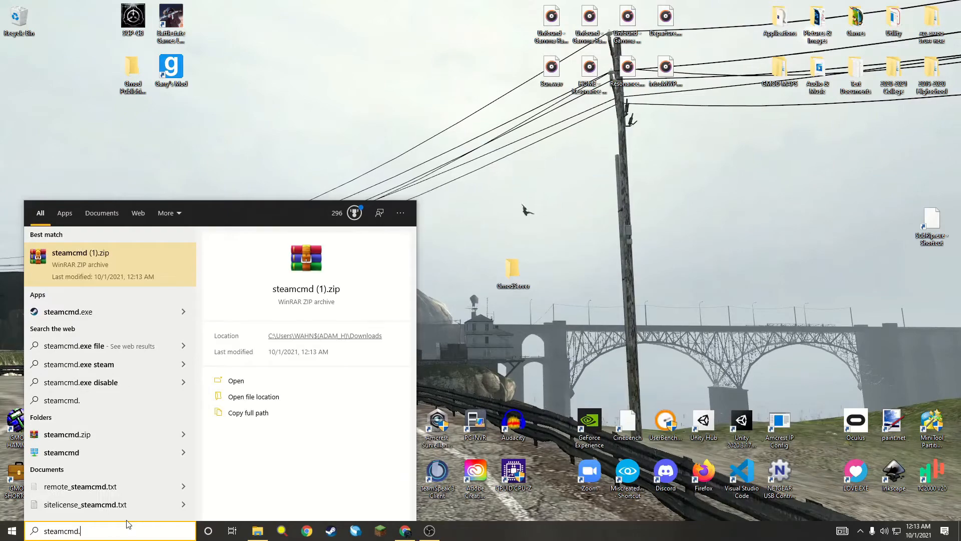
type("exe")
key("Return")
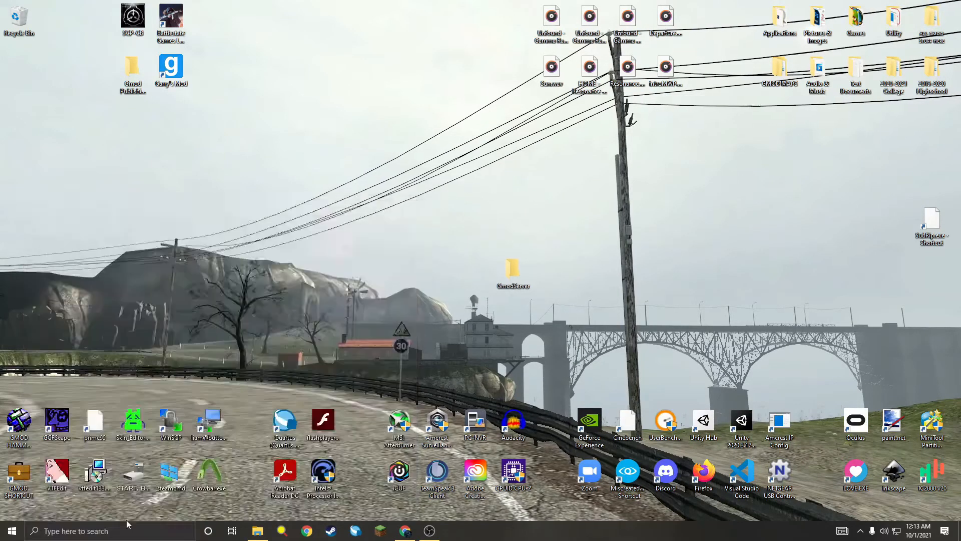
Step: View the WinRAR site at winrar.com in a separate Chrome tab, close that tab and return to the desktop
left_click(405, 531)
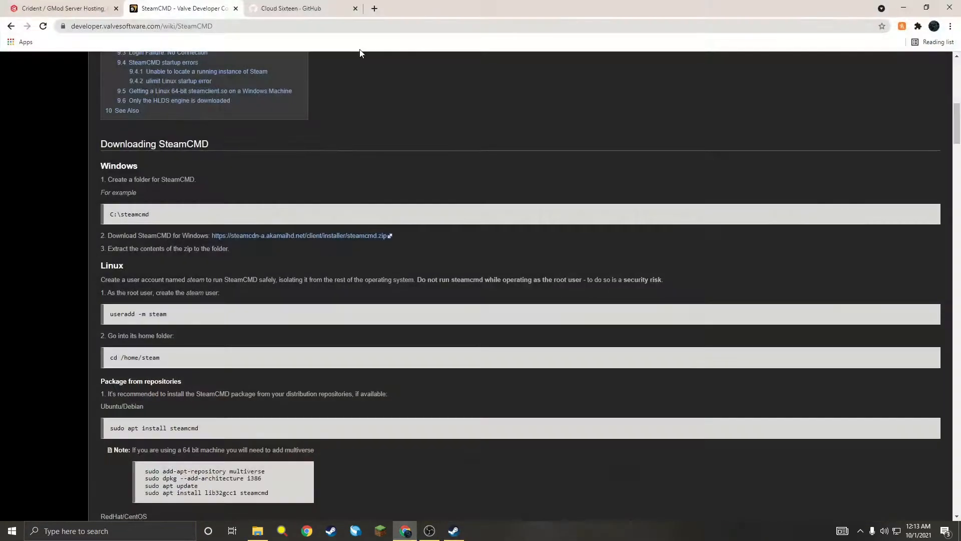
left_click(374, 10)
type("winrar.co")
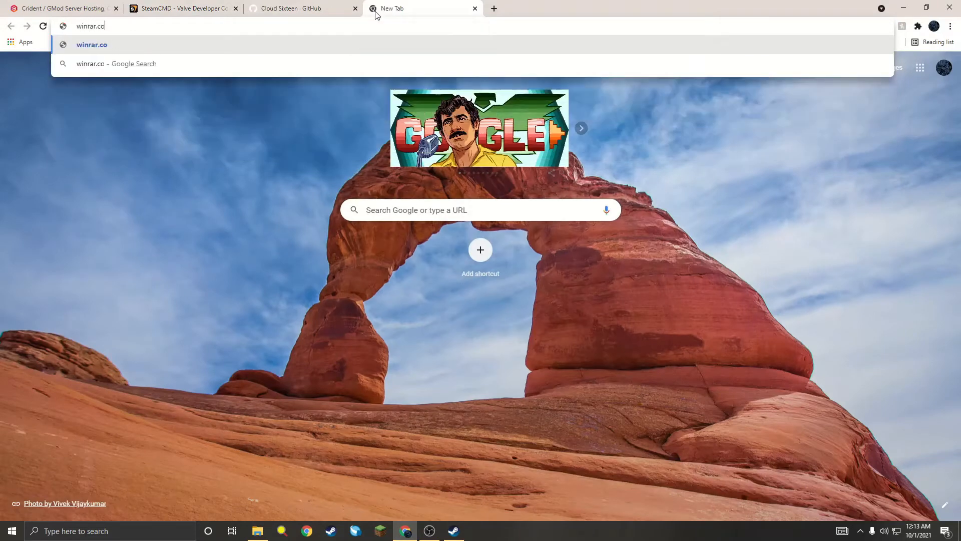
type("m")
key("Return")
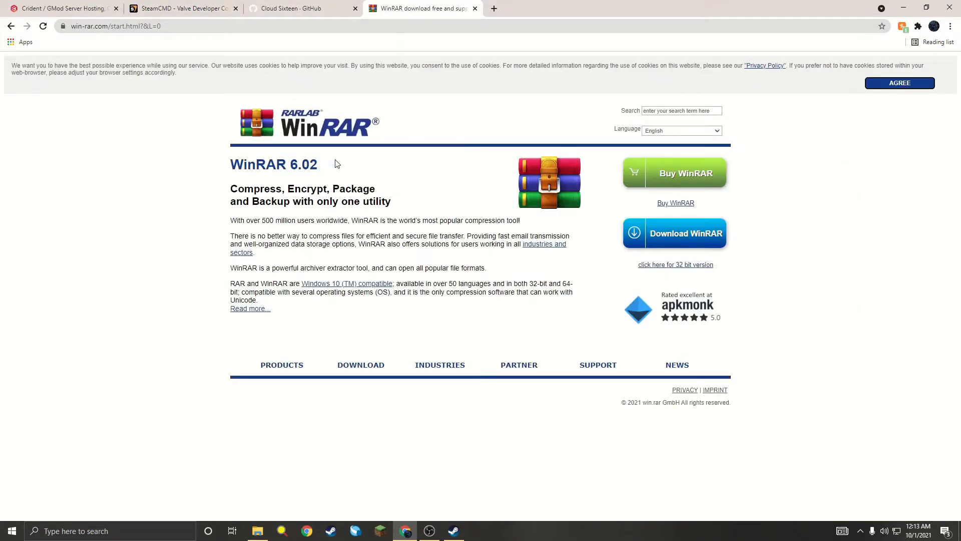
left_click_drag(335, 160, 218, 166)
left_click(219, 166)
left_click(475, 9)
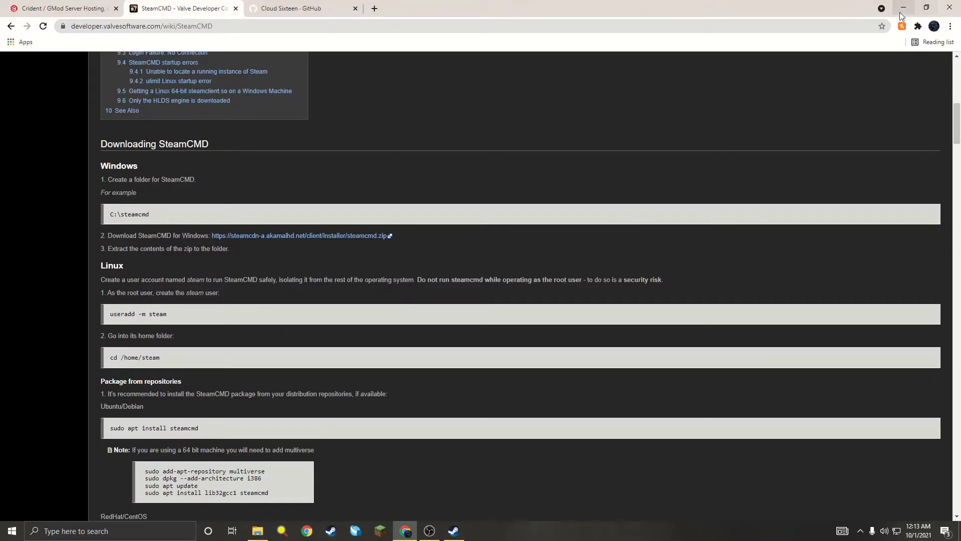
left_click(903, 8)
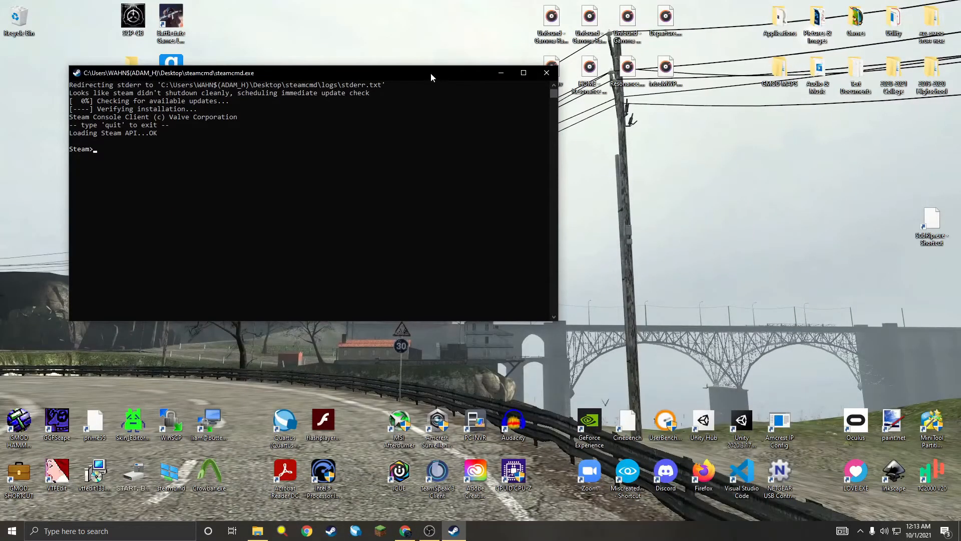
Step: Log in to Steam from the SteamCMD console with login anonymous
left_click_drag(430, 73, 394, 115)
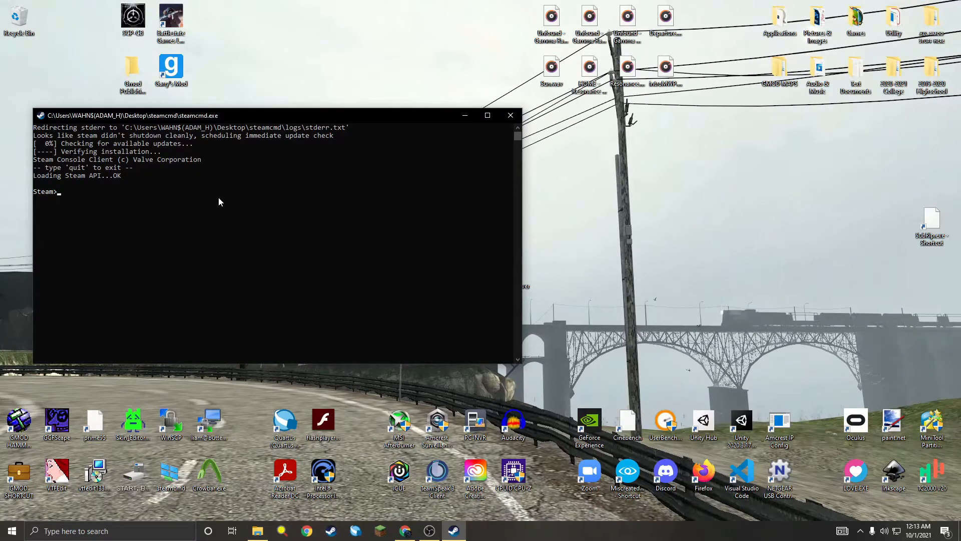
type("login anonymous")
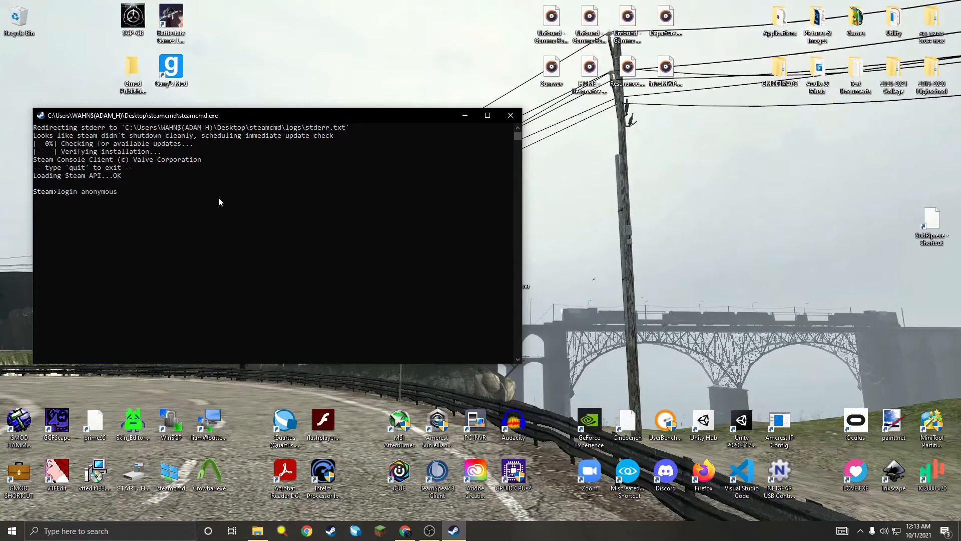
key("Return")
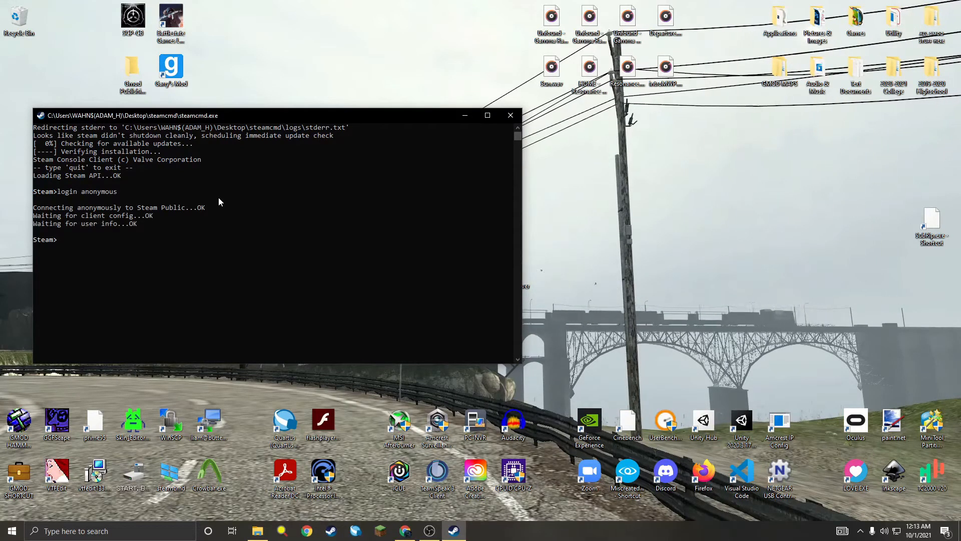
Step: Enter the force_install_dir command in SteamCMD with the full path copied from the desktop's GmodServer folder
type("force_ins")
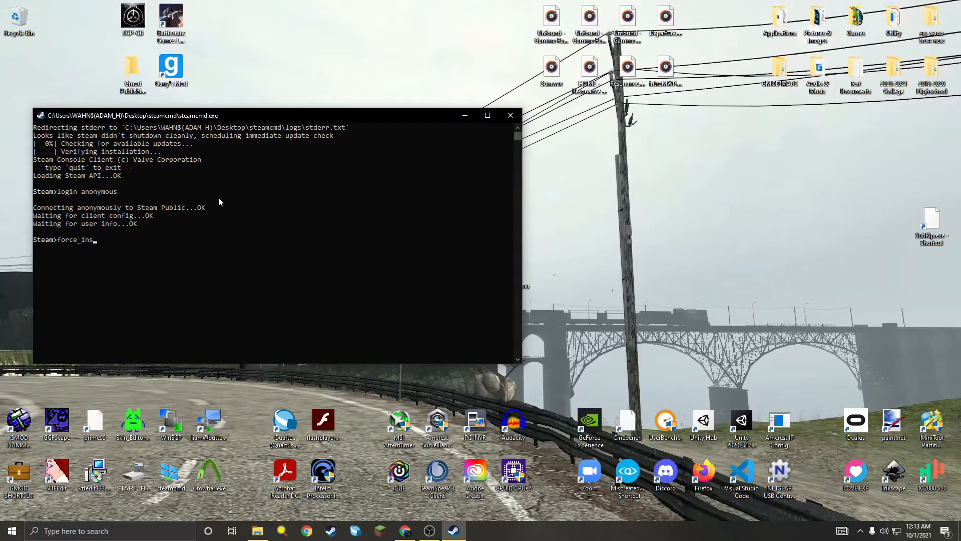
type("tall_dir")
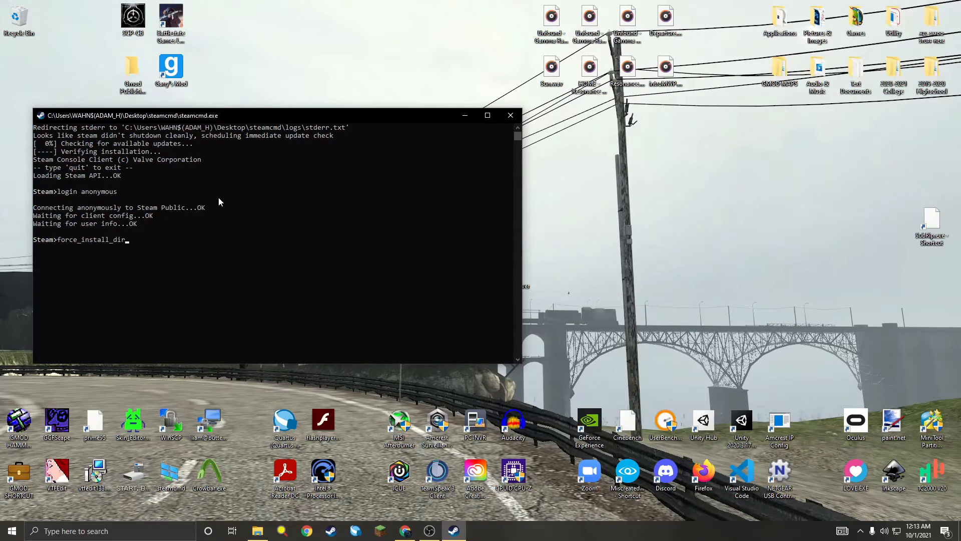
left_click(544, 288)
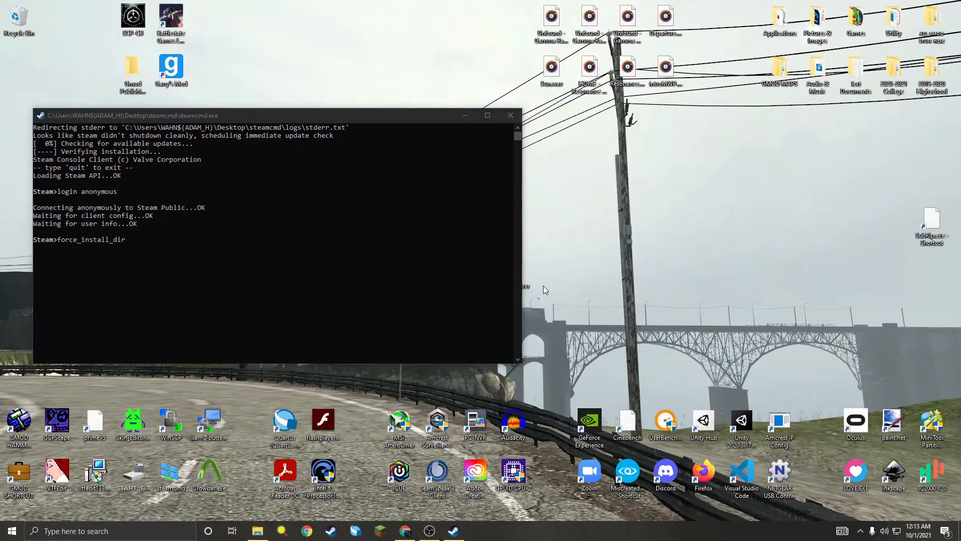
left_click(466, 115)
double_click(511, 267)
left_click(398, 110)
key("ctrl+c")
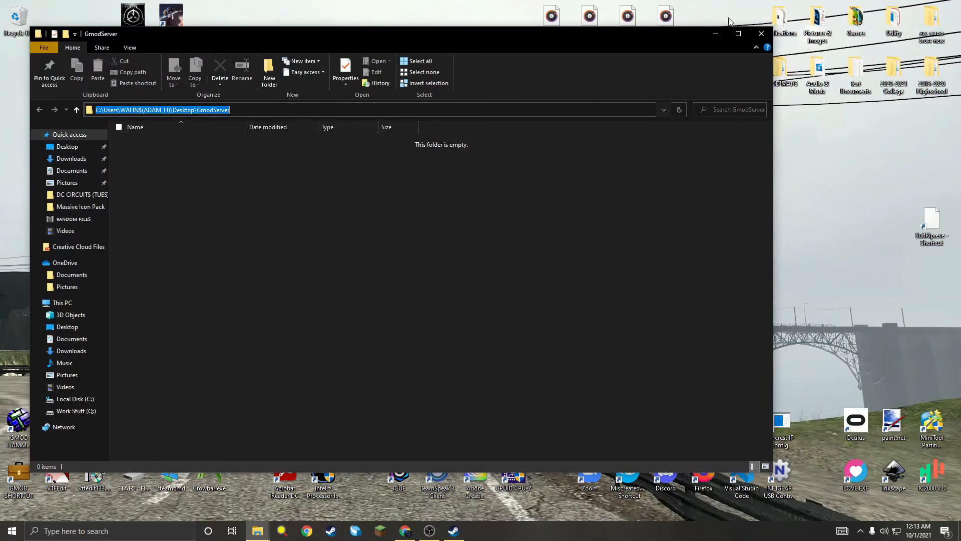
left_click(716, 33)
left_click(454, 530)
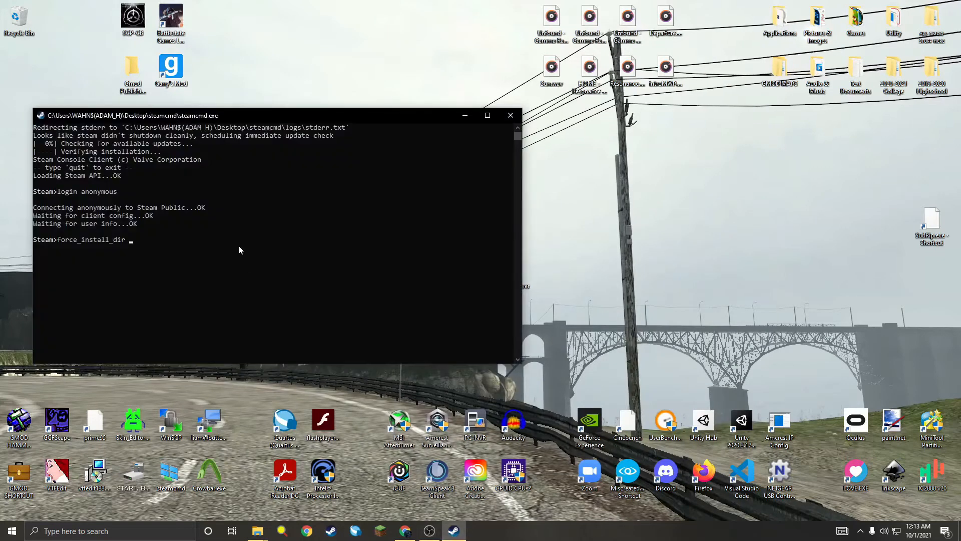
key("ctrl+v")
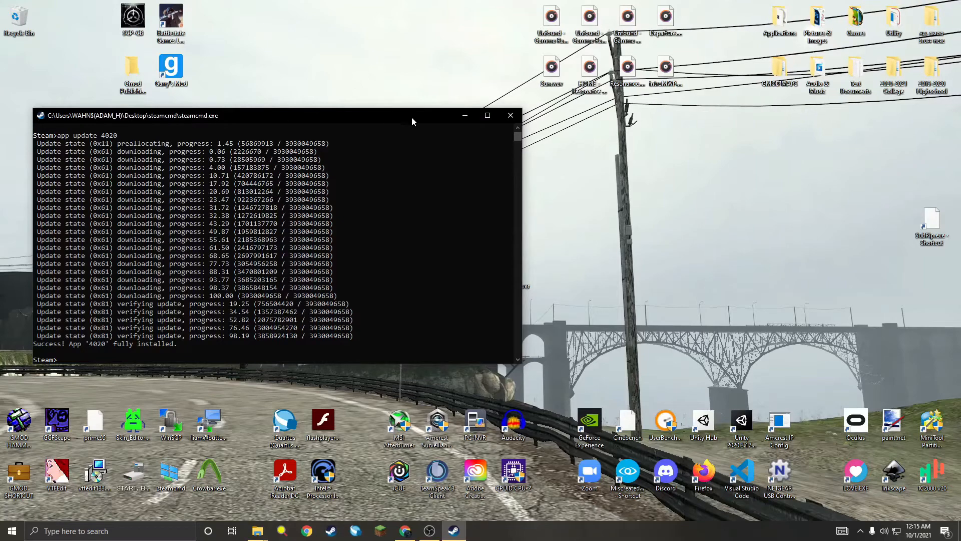
Step: Look at the installed server files in the desktop's GmodServer folder
left_click(464, 115)
double_click(509, 267)
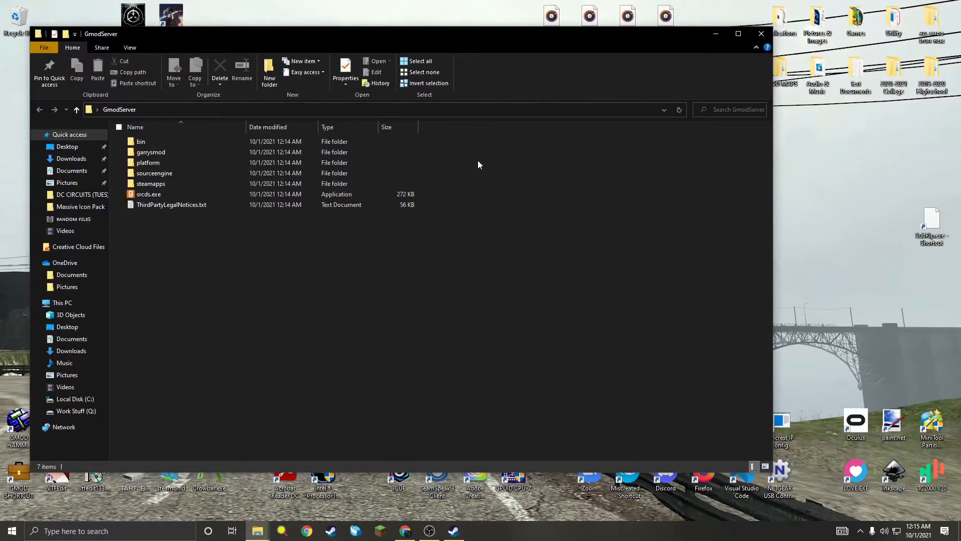
left_click(716, 35)
Step: Run app_update 4020 validate in SteamCMD to verify the server files, and exit the console with quit
left_click(454, 531)
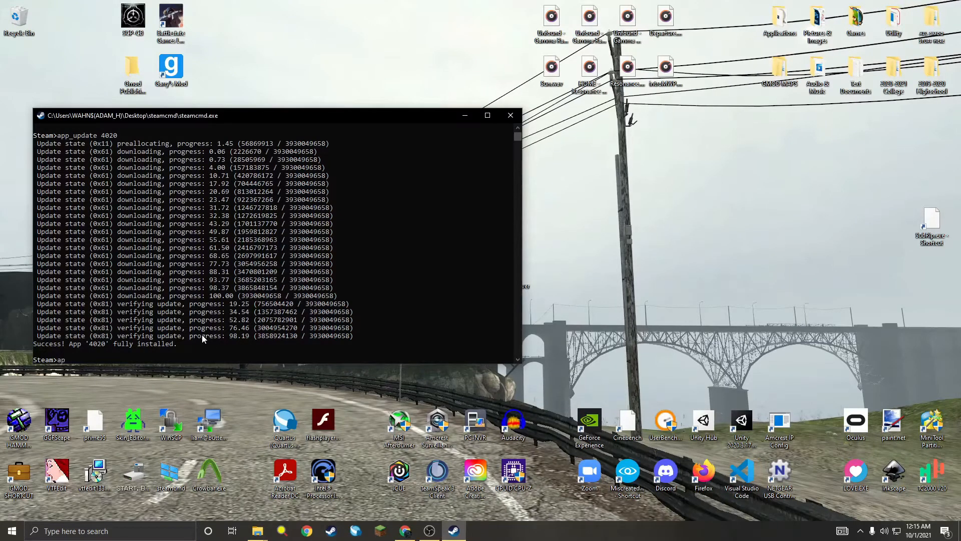
type("app_update 4020 vali")
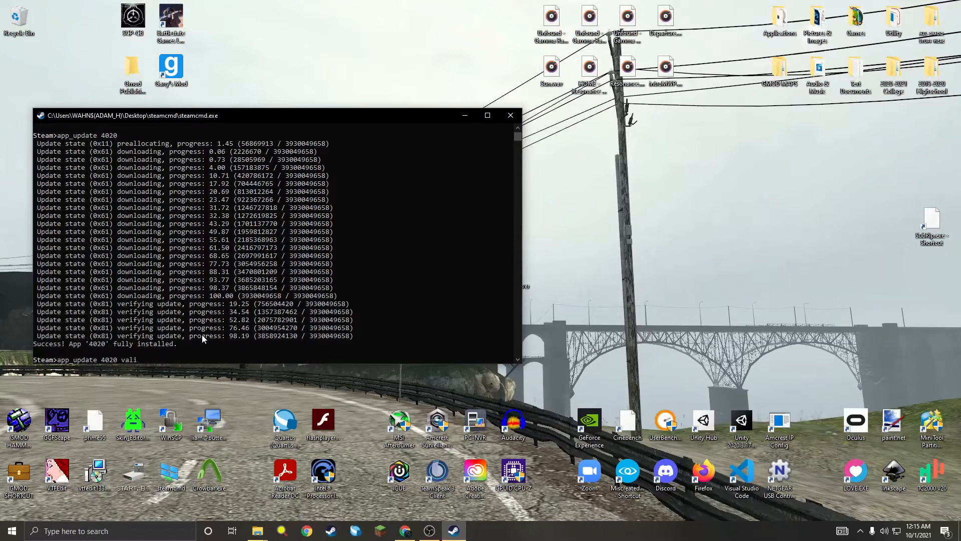
type("date")
key("Return")
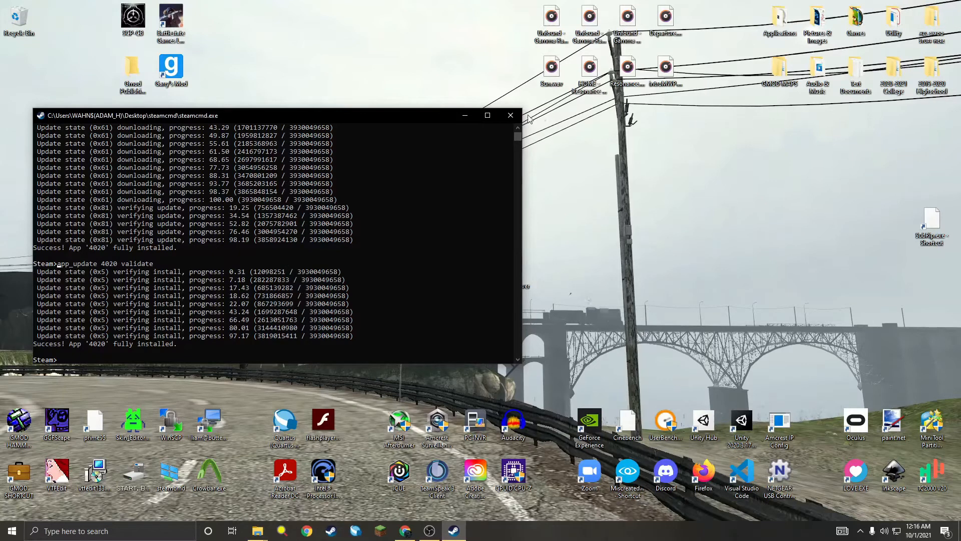
type("quit")
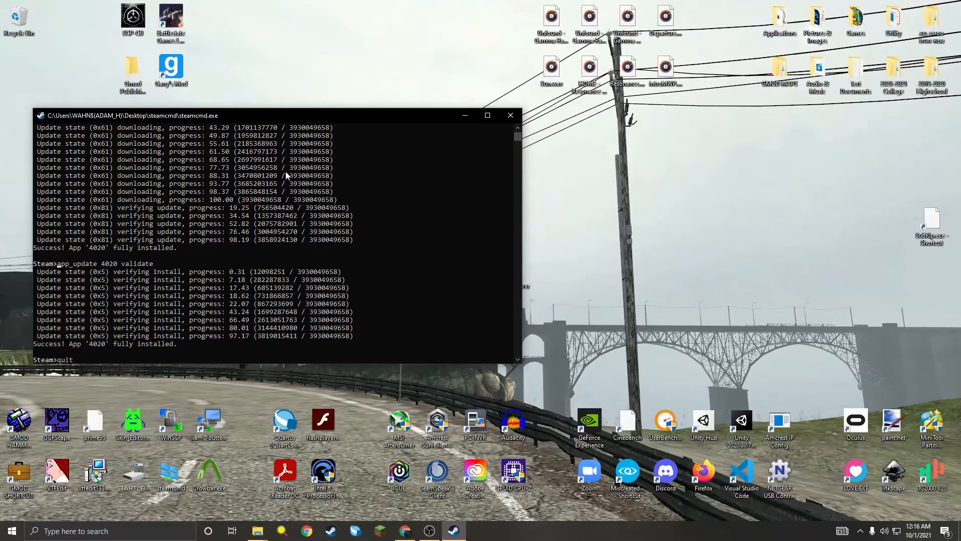
key("Return")
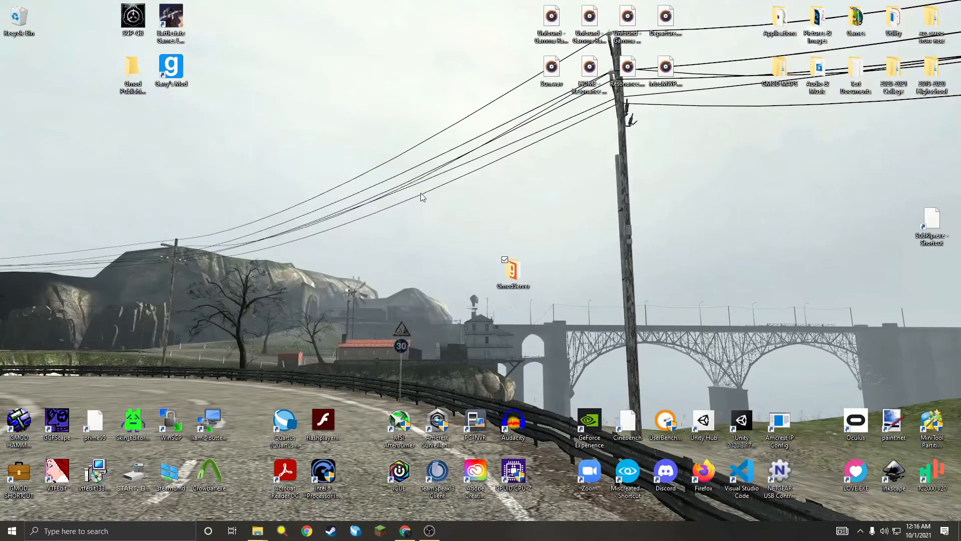
Step: Check the validated server files in the desktop's GmodServer folder, and close the folder
double_click(511, 263)
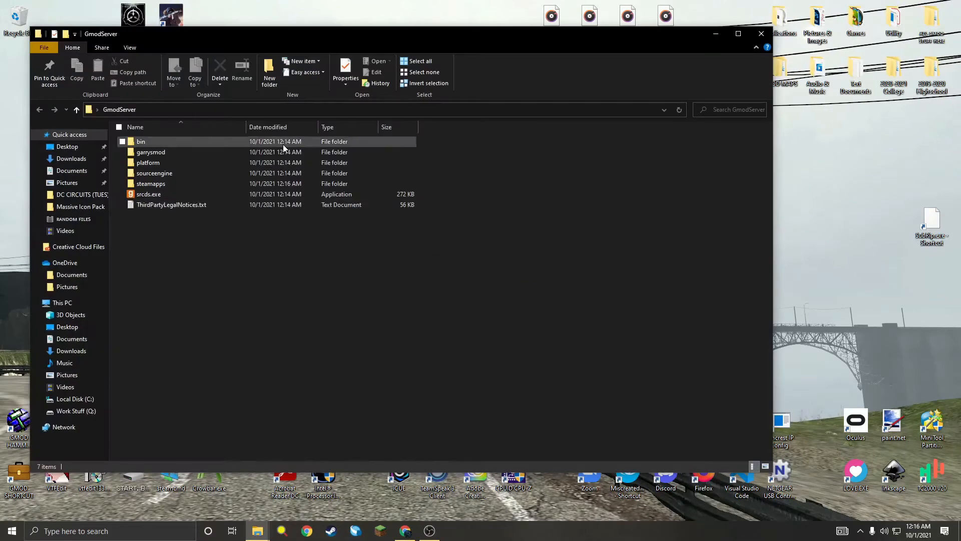
key("alt+F4")
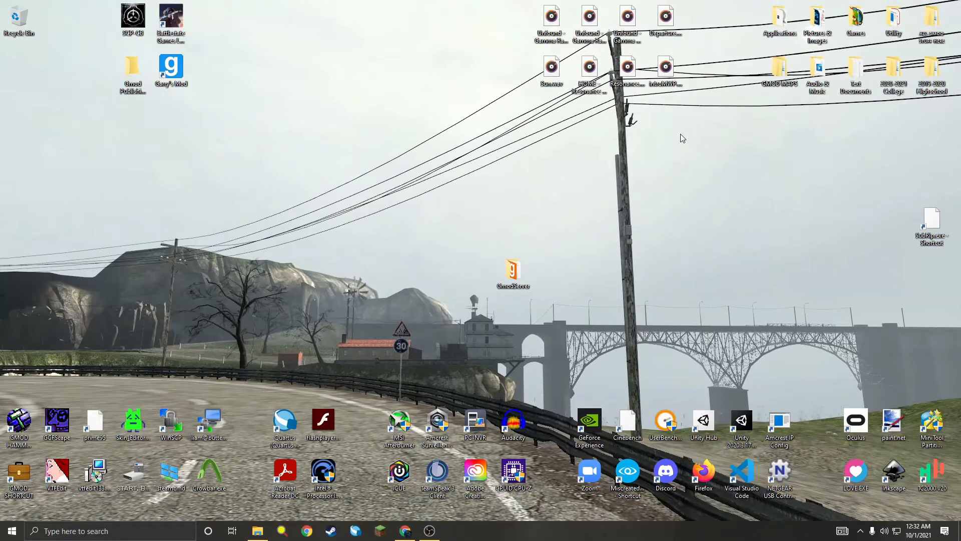
Step: Switch to Chrome and open the Clockwork and HL2RP repositories from the Cloud Sixteen GitHub page in separate new tabs
left_click(405, 530)
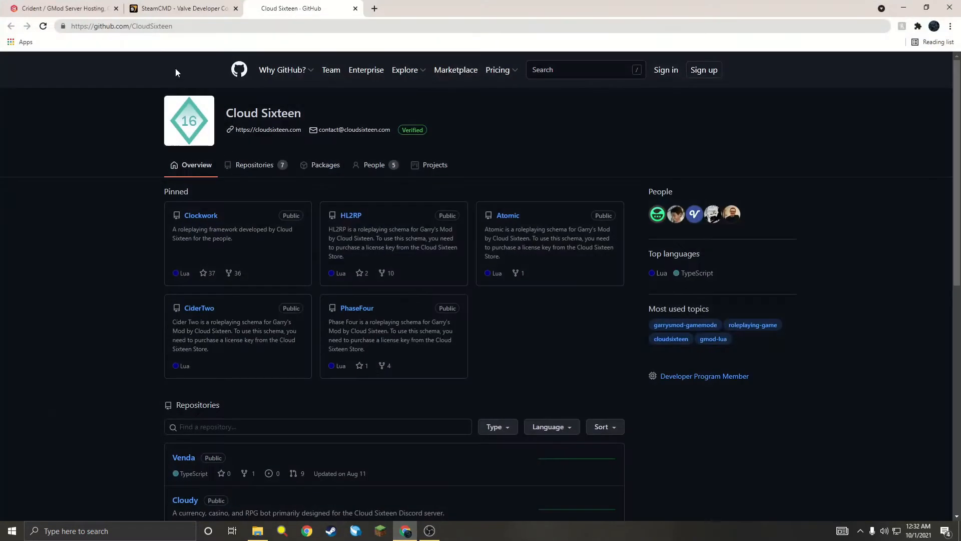
left_click_drag(206, 27, 71, 29)
left_click(91, 70)
left_click_drag(212, 27, 73, 30)
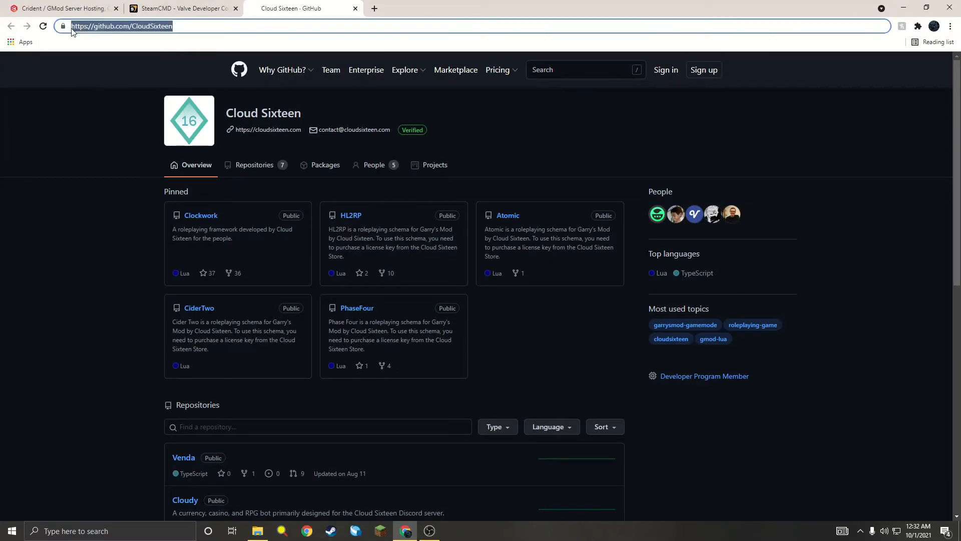
left_click(111, 65)
left_click(156, 201)
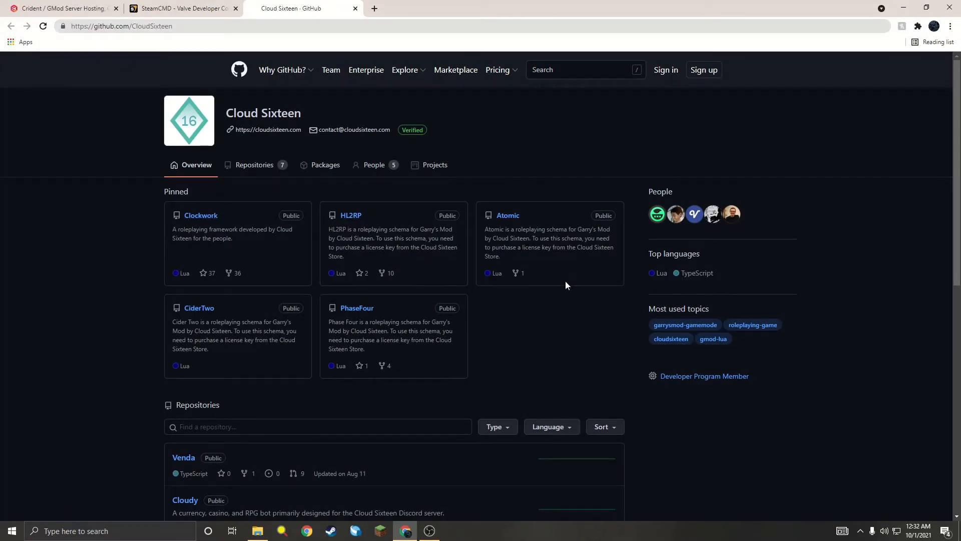
right_click(205, 222)
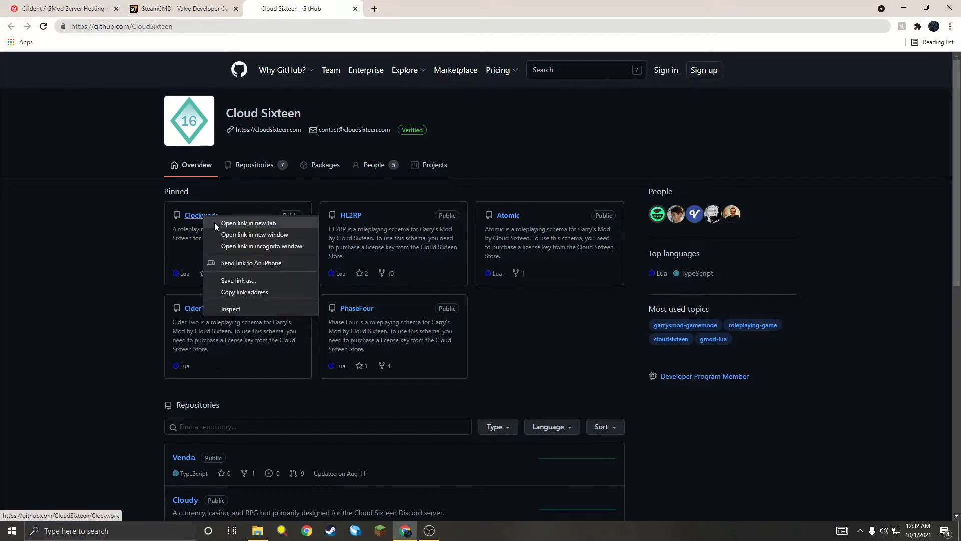
left_click(215, 222)
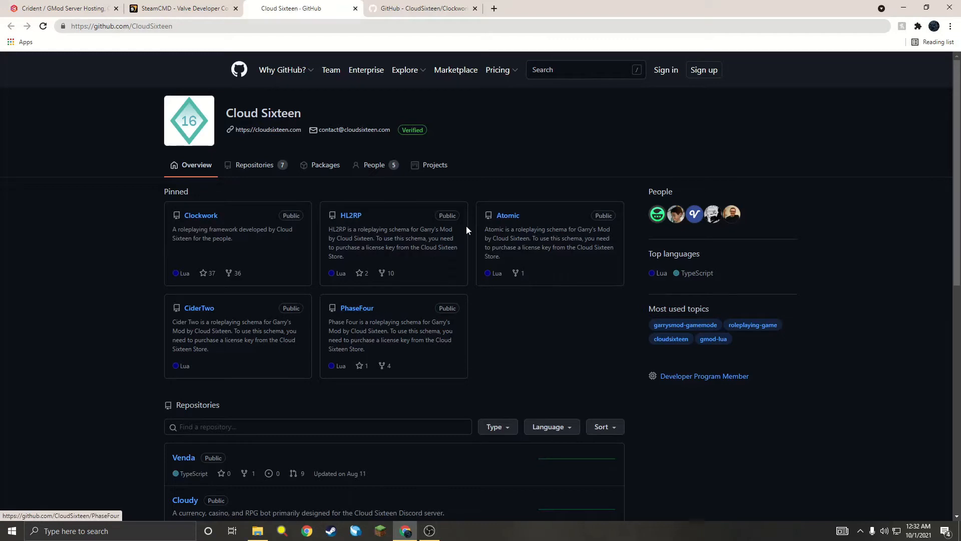
right_click(359, 218)
left_click(365, 222)
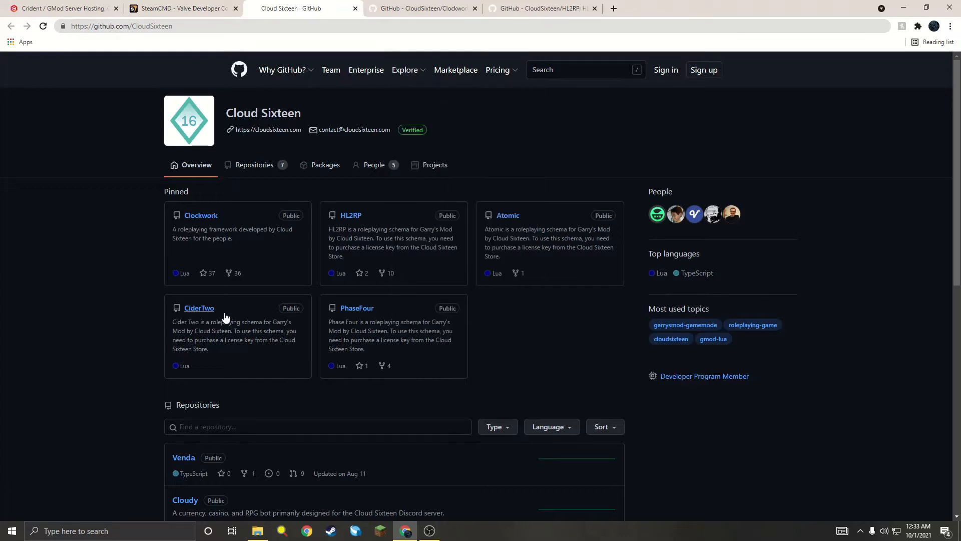
Step: Download the Clockwork and HL2RP repositories as ZIP archives, and minimize the browser
left_click(440, 8)
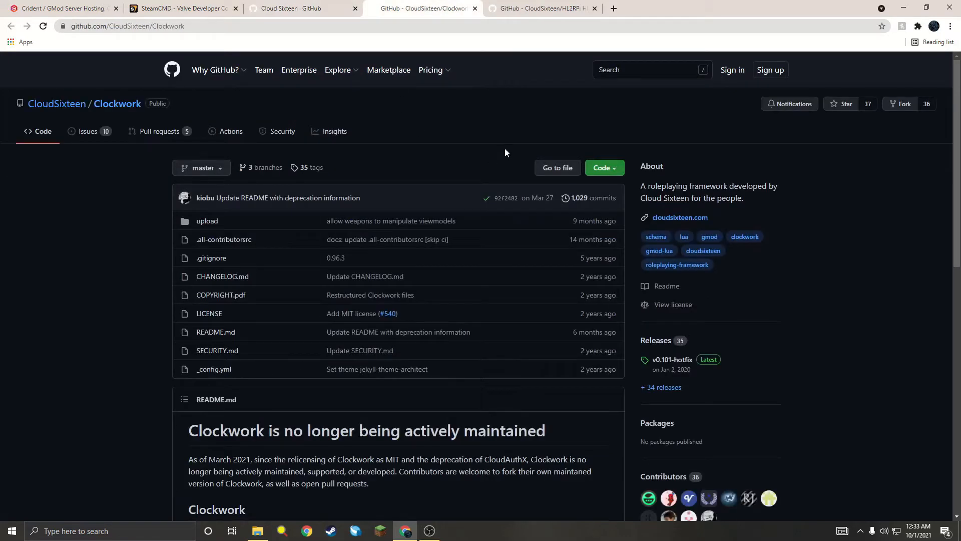
left_click(604, 169)
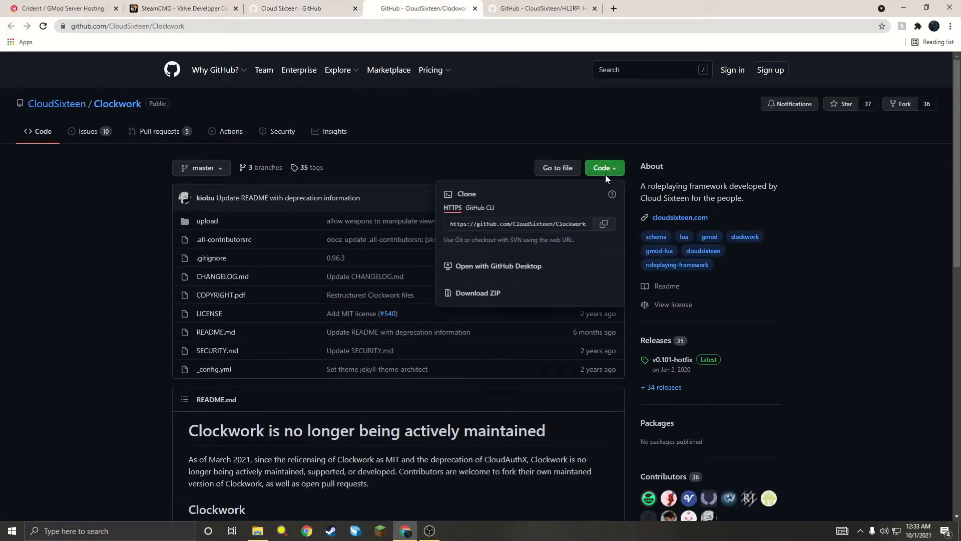
left_click(483, 298)
left_click(541, 8)
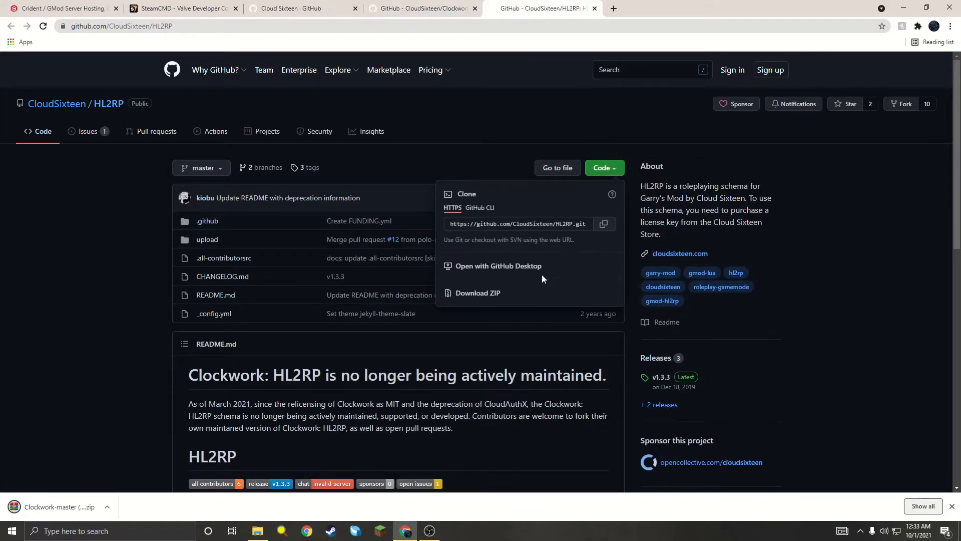
left_click(486, 294)
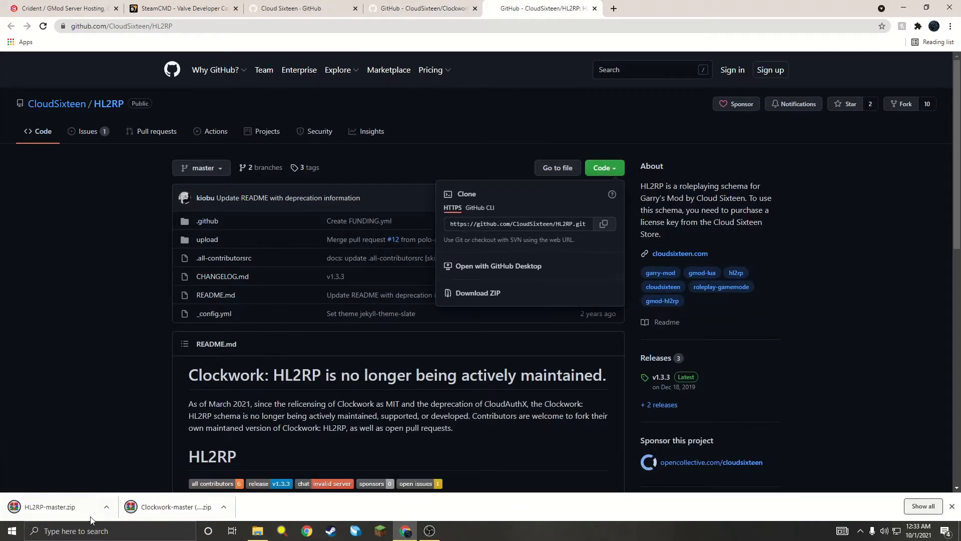
left_click(908, 7)
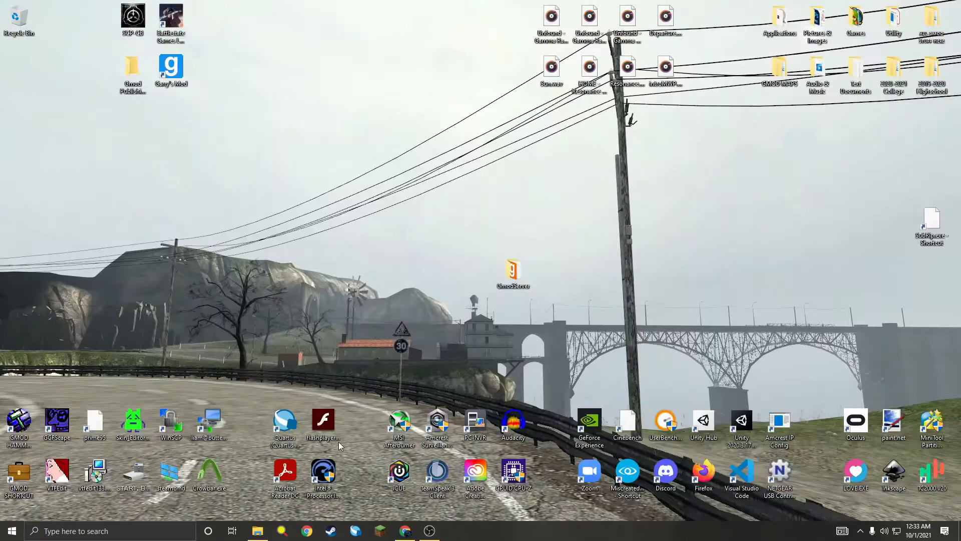
Step: Move Clockwork-master (1).zip and HL2RP-master.zip from the Downloads folder to the desktop
left_click(257, 530)
left_click_drag(541, 88, 210, 82)
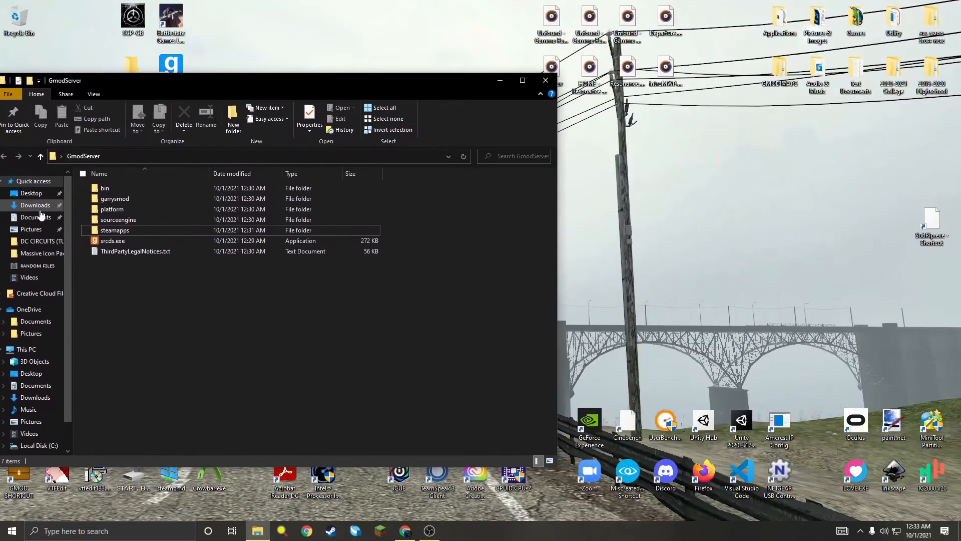
left_click(35, 205)
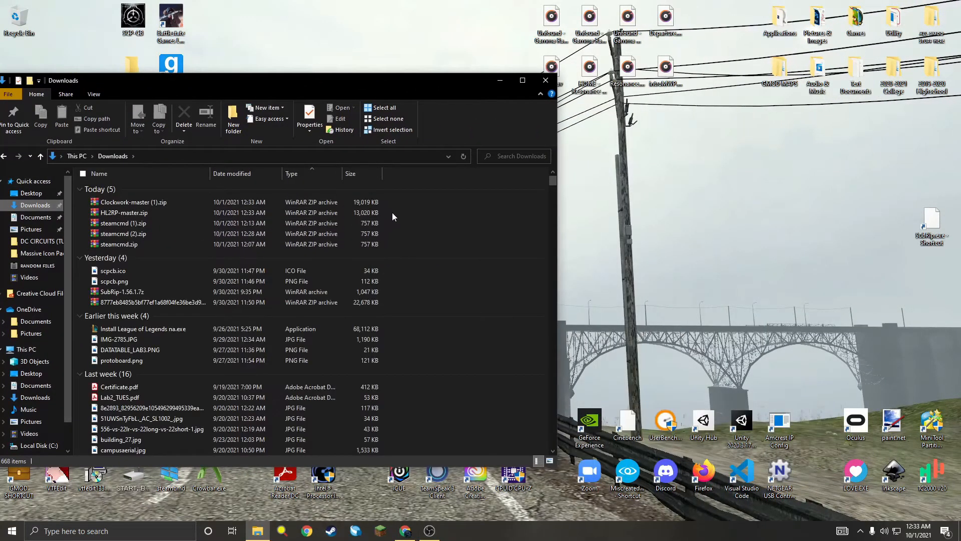
left_click_drag(392, 215, 626, 173)
left_click(545, 80)
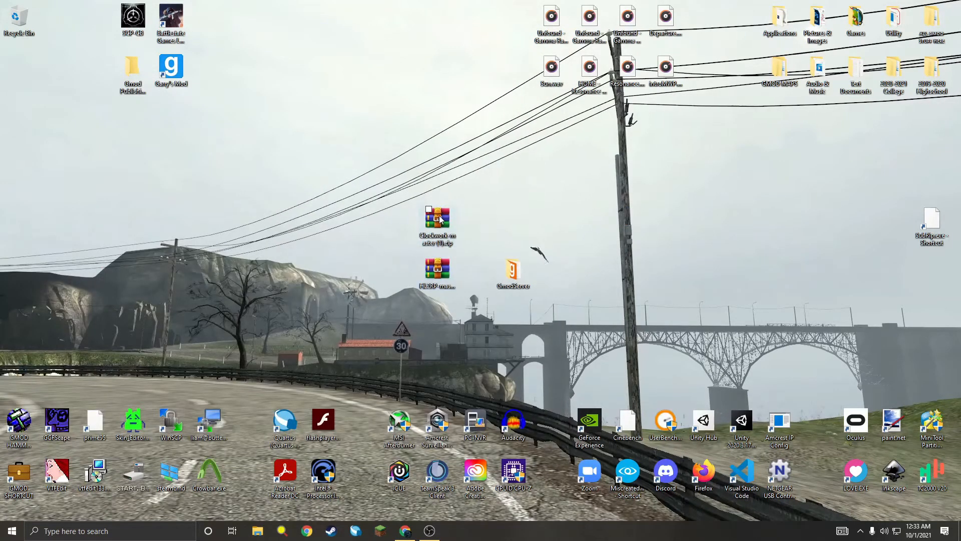
Step: Extract the Clockwork-master folder from Clockwork-master (1).zip to the desktop with WinRAR, and close the archive
left_click(440, 219)
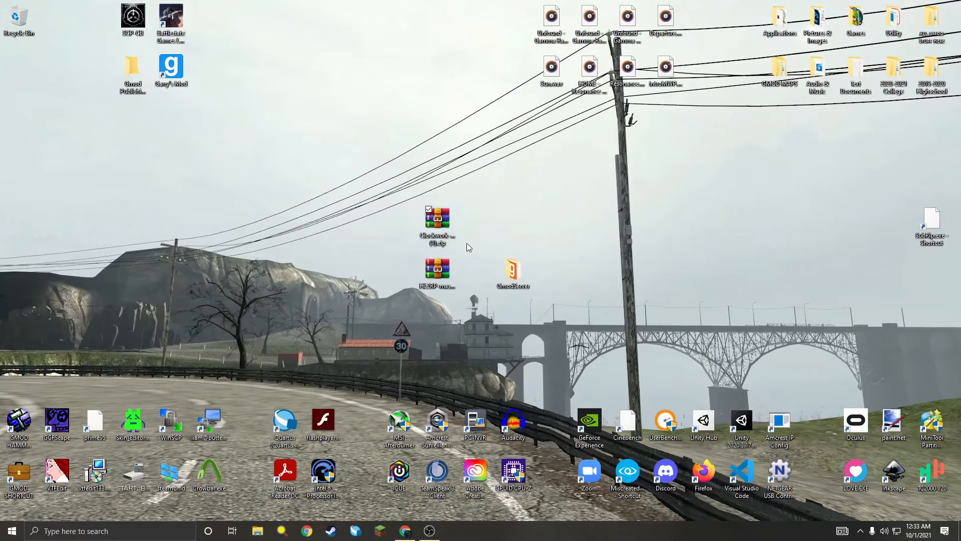
double_click(435, 221)
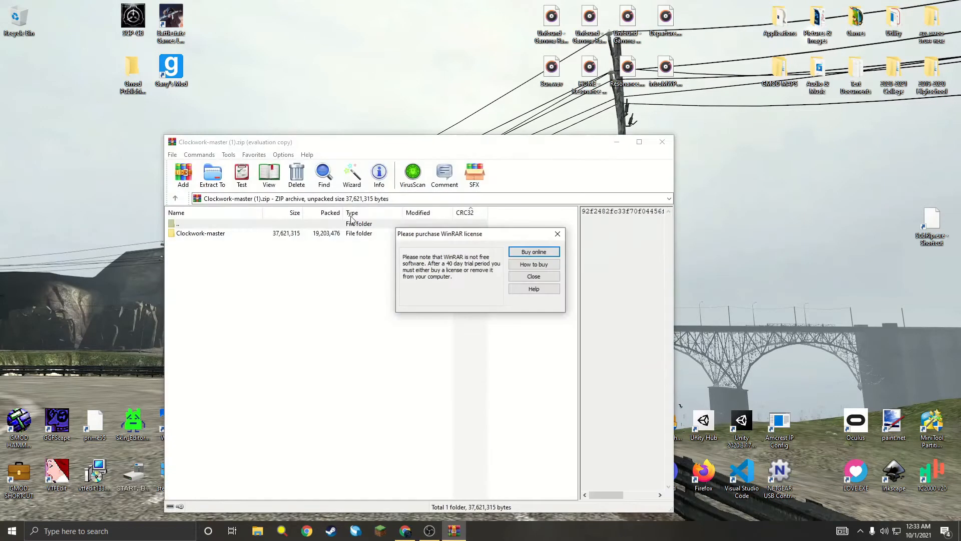
left_click(557, 234)
left_click(300, 233)
left_click(212, 175)
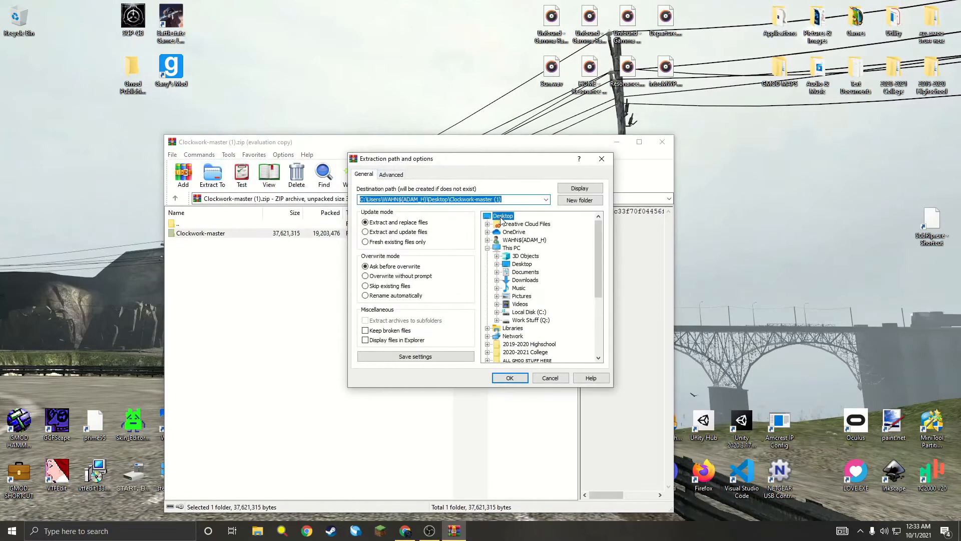
left_click(509, 379)
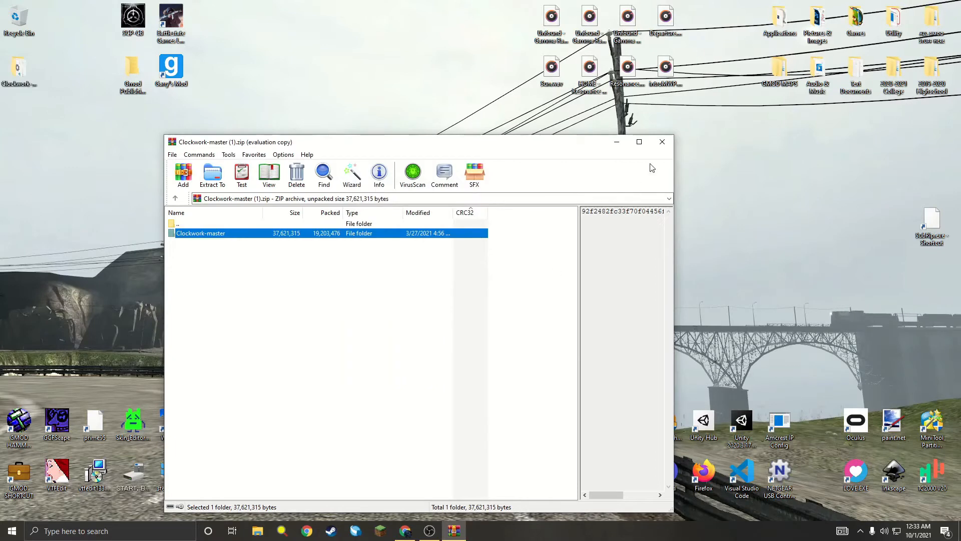
left_click(662, 141)
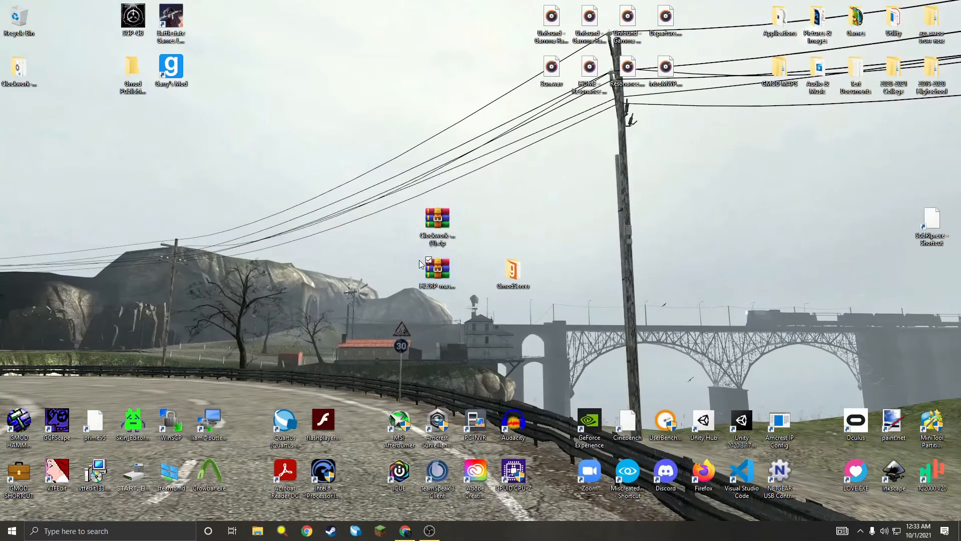
Step: Extract the HL2RP-master folder from its ZIP archive to the desktop, and close the archive
double_click(422, 265)
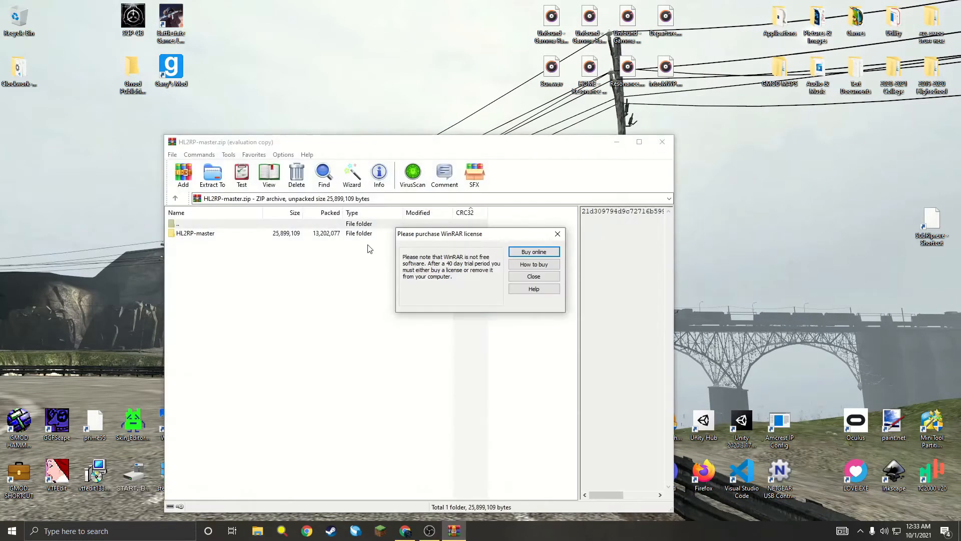
key("Escape")
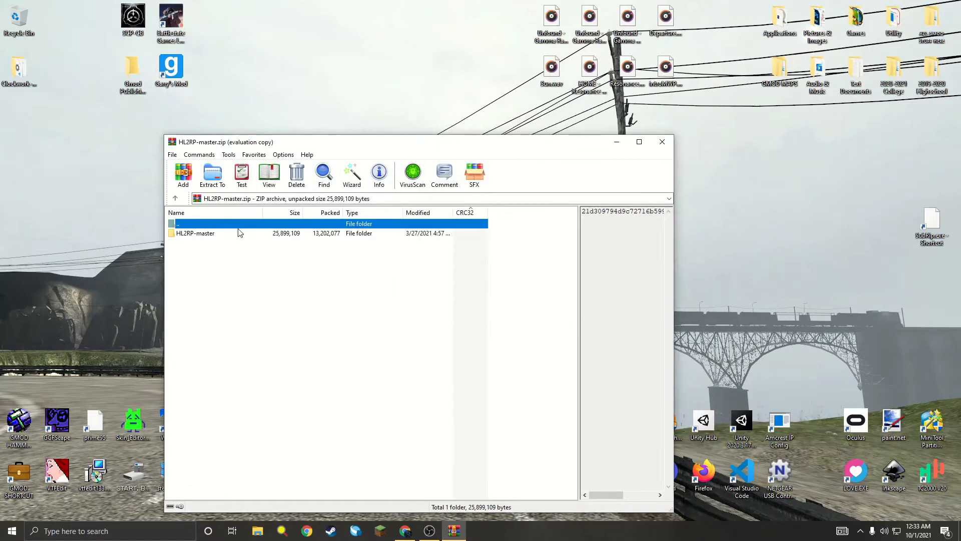
left_click(238, 233)
left_click(213, 175)
left_click(501, 216)
left_click(509, 374)
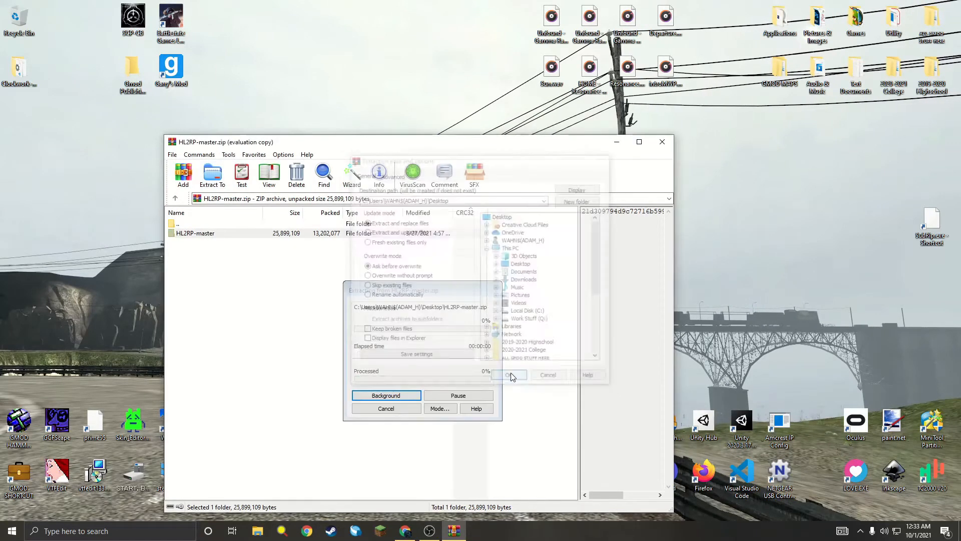
left_click(662, 143)
Step: Delete both ZIP archives from the desktop, and arrange the extracted Clockwork-master and HL2RP-master folders near the GmodServer folder
left_click_drag(32, 88, 278, 185)
left_click_drag(19, 70, 400, 223)
left_click_drag(464, 319, 14, 16)
left_click_drag(407, 230, 445, 230)
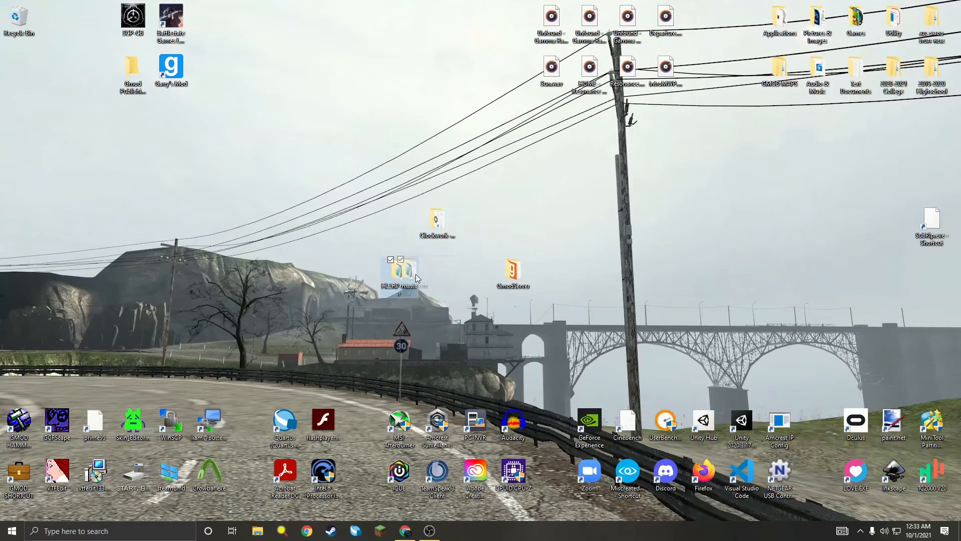
left_click_drag(401, 273, 438, 273)
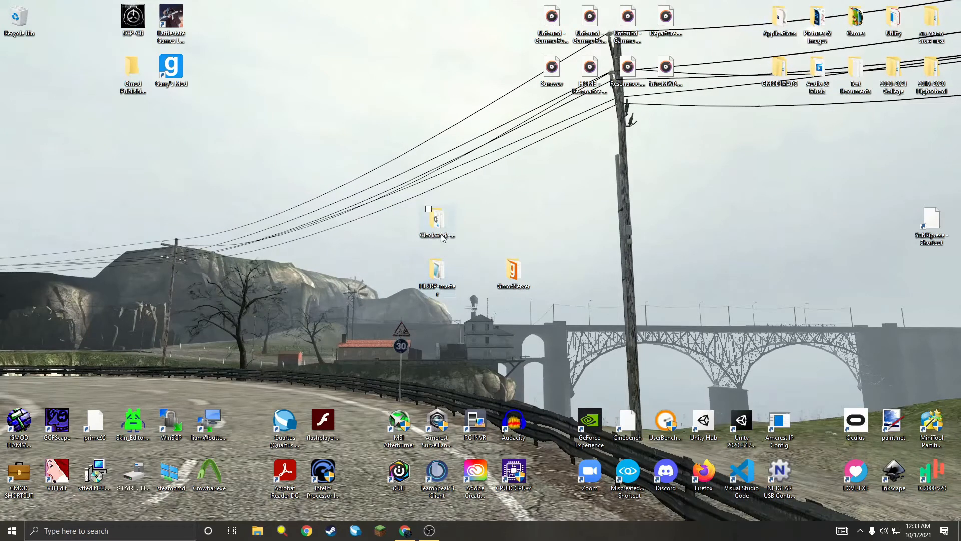
left_click_drag(528, 278, 568, 278)
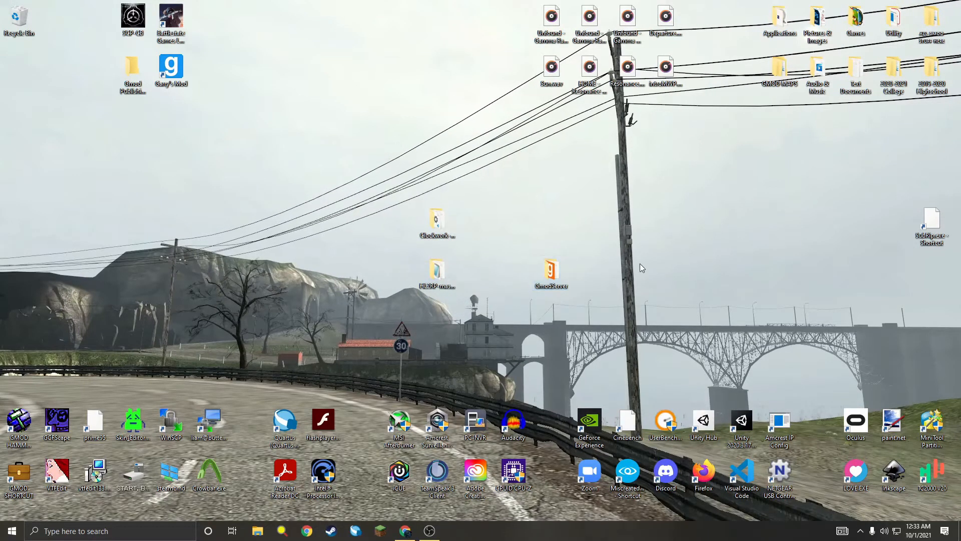
Step: Open the GmodServer folder and resize its window so it does not cover the extracted folders on the desktop
left_click(554, 278)
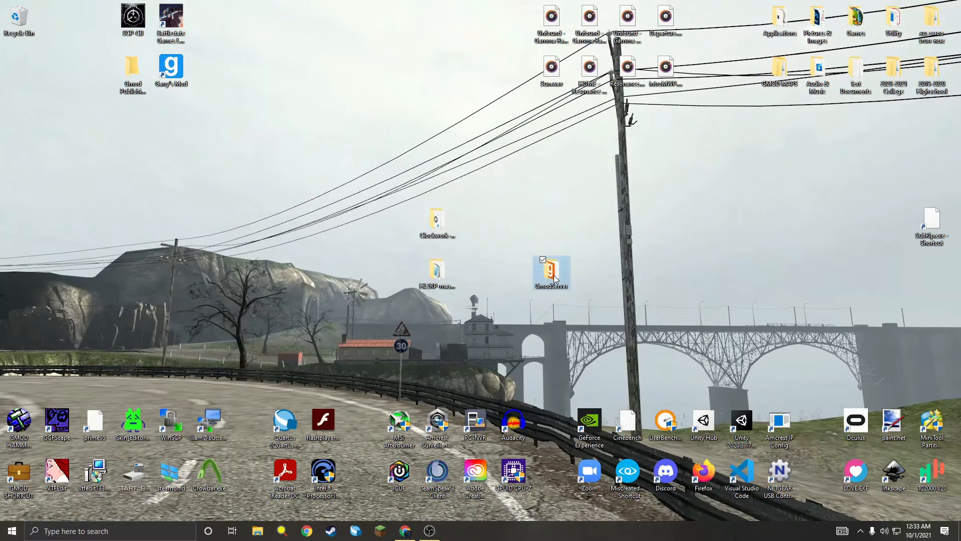
double_click(555, 278)
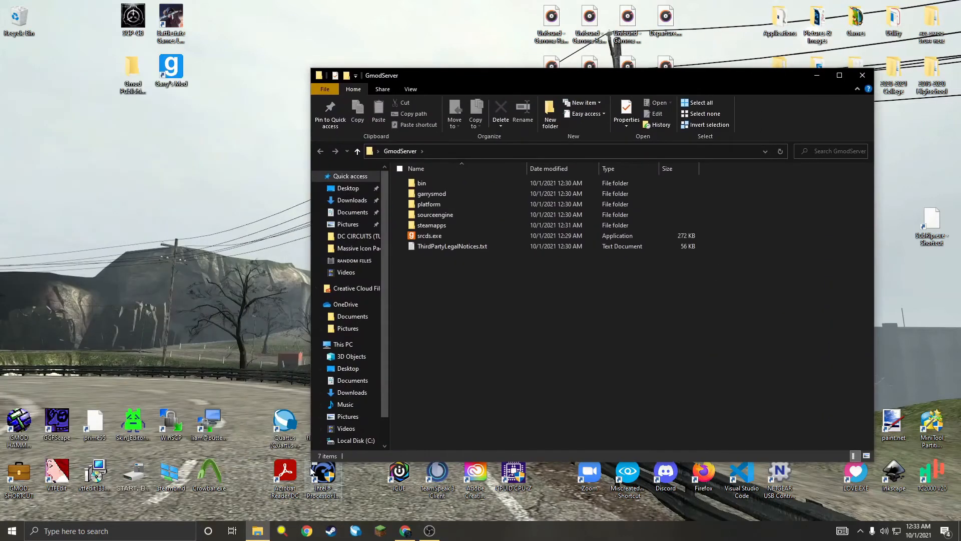
left_click_drag(312, 464, 489, 485)
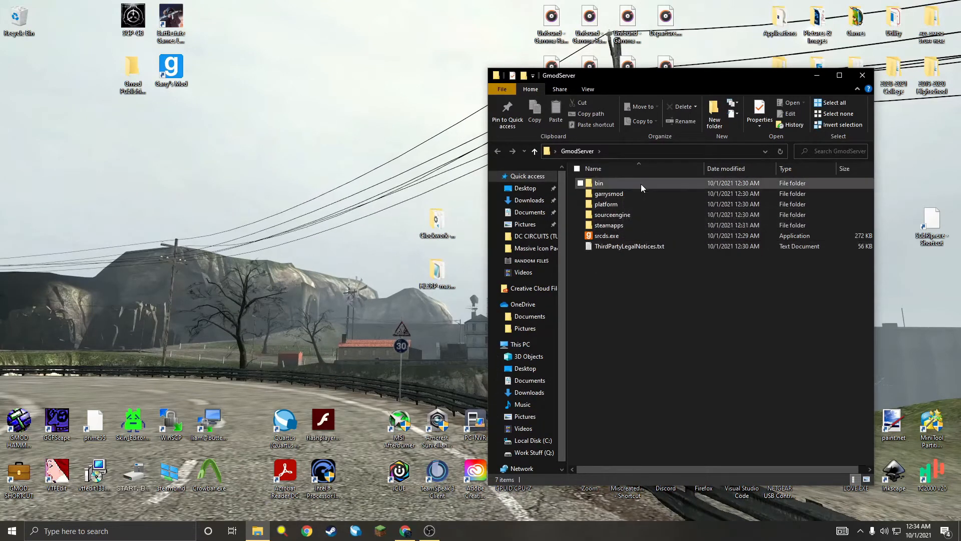
left_click(666, 236)
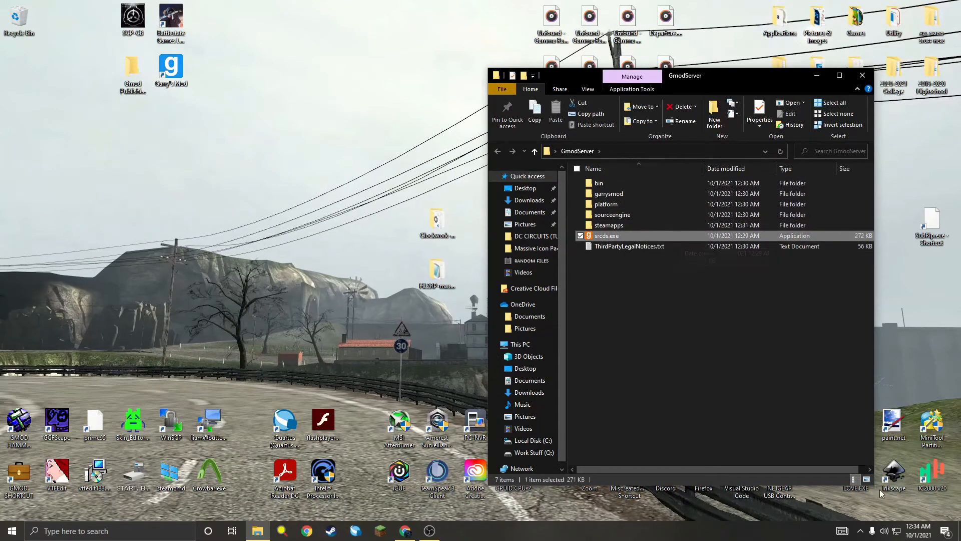
left_click_drag(880, 490, 939, 506)
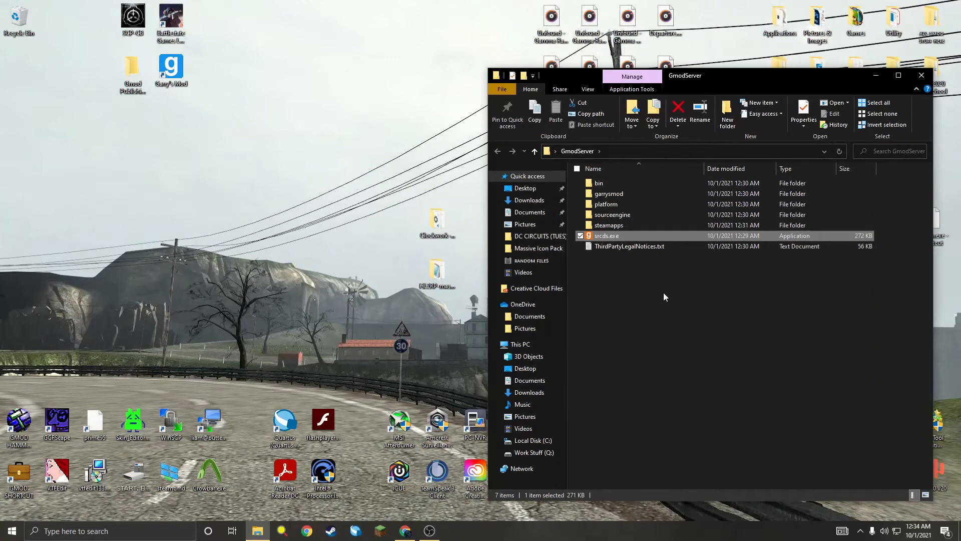
Step: Open the upload folder inside Clockwork-master in a window placed beside the GmodServer window
left_click_drag(437, 220, 300, 220)
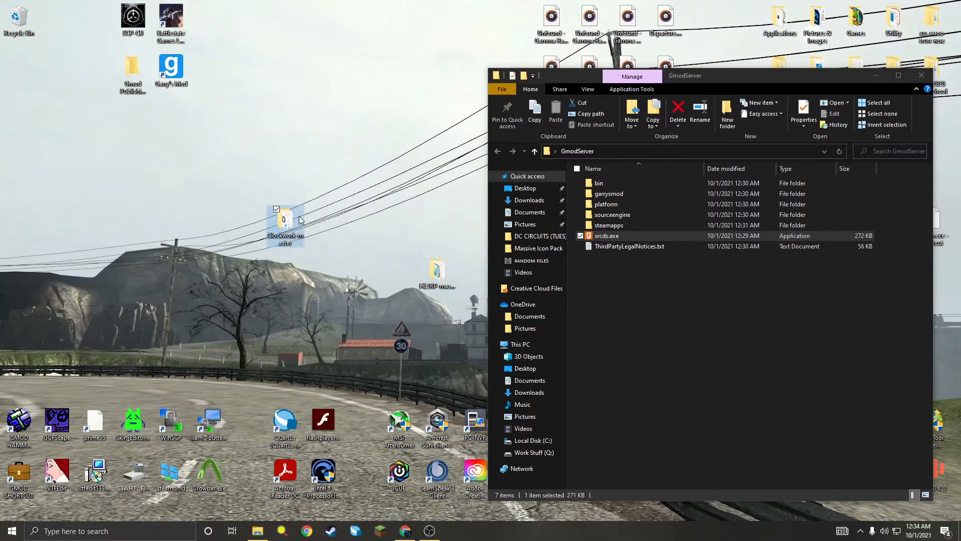
double_click(301, 219)
left_click_drag(656, 94, 197, 72)
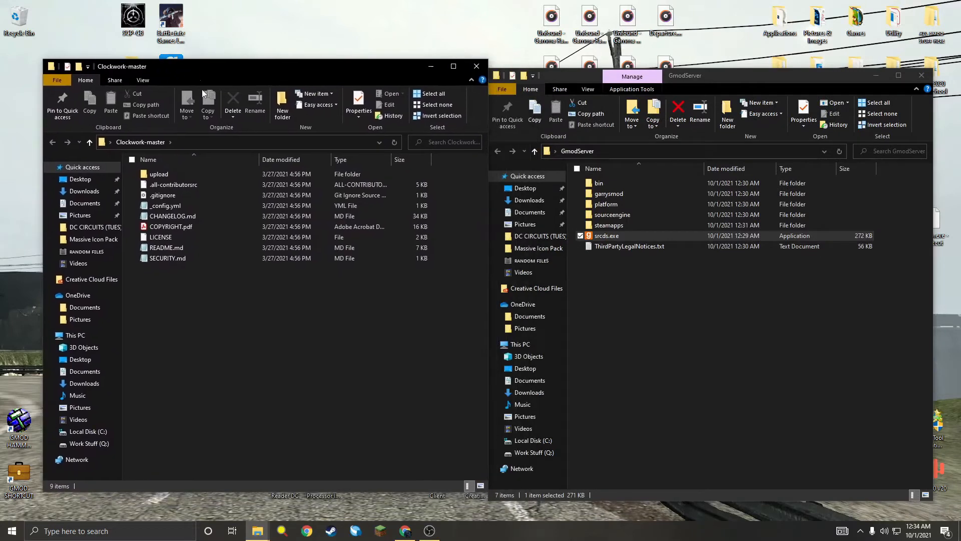
double_click(176, 175)
left_click_drag(179, 253, 636, 319)
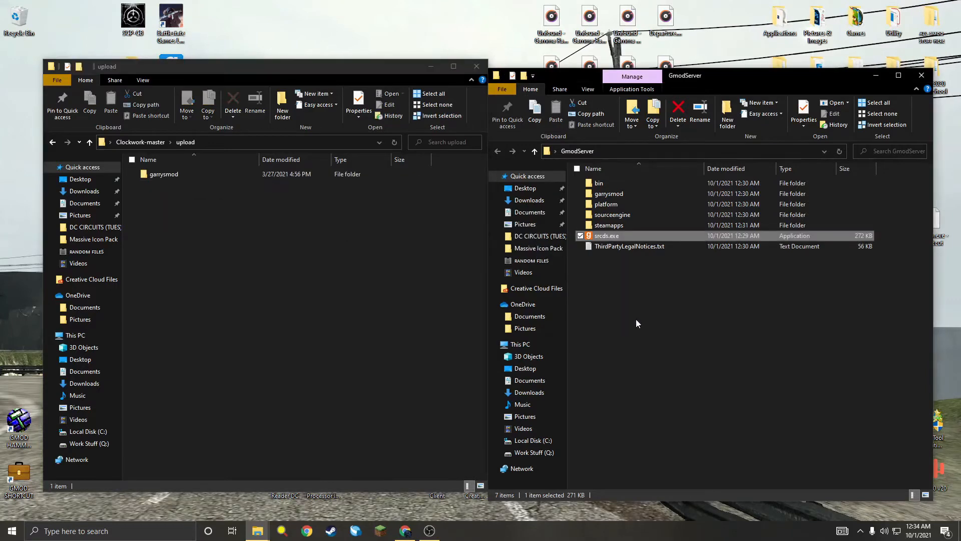
Step: Move the gamemodes, lua, materials, models, resource and sound folders from Clockwork-master's garrysmod folder into GmodServer's garrysmod folder
left_click(683, 338)
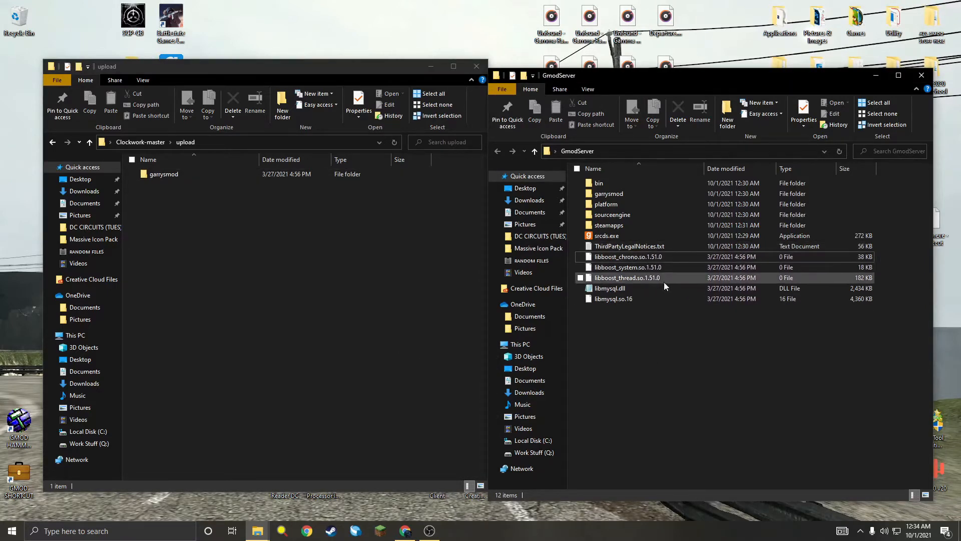
double_click(609, 194)
double_click(164, 174)
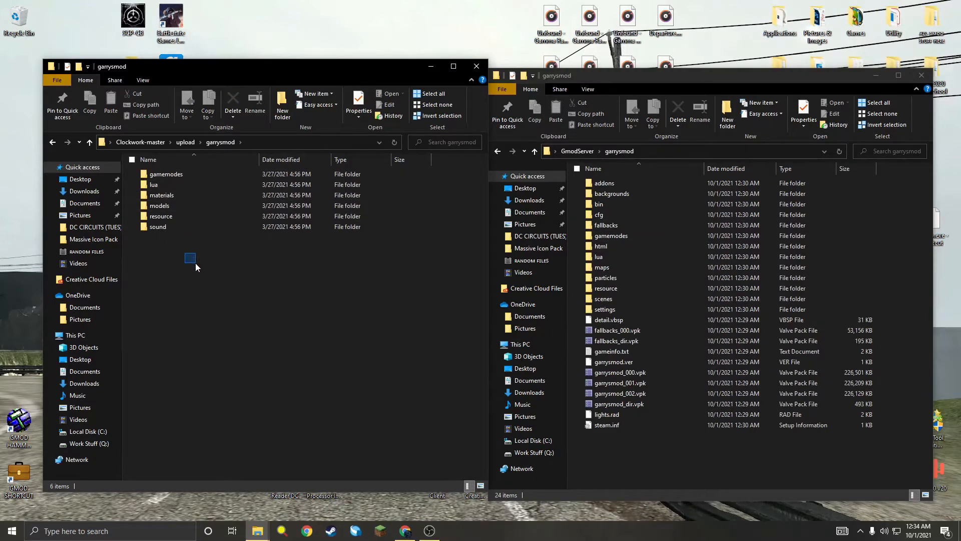
left_click_drag(195, 263, 576, 288)
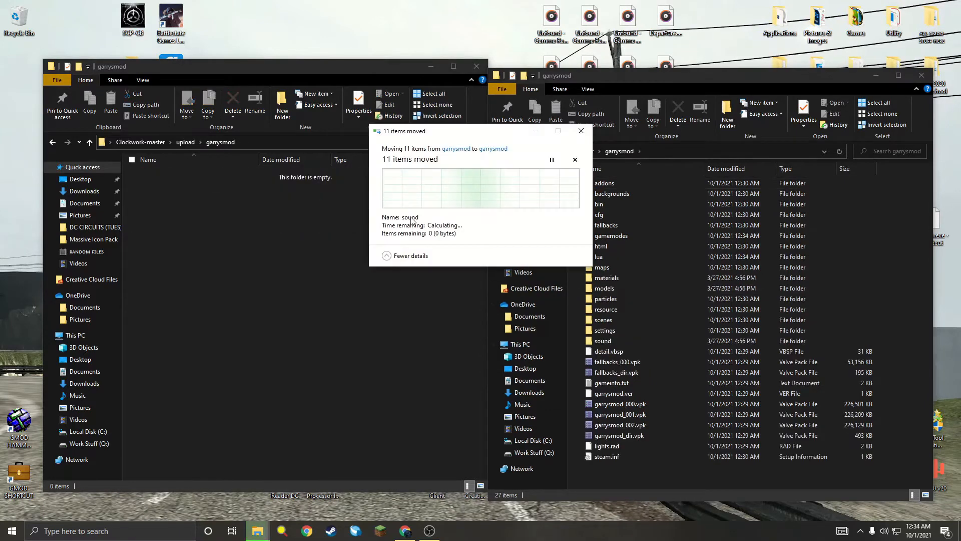
left_click(590, 131)
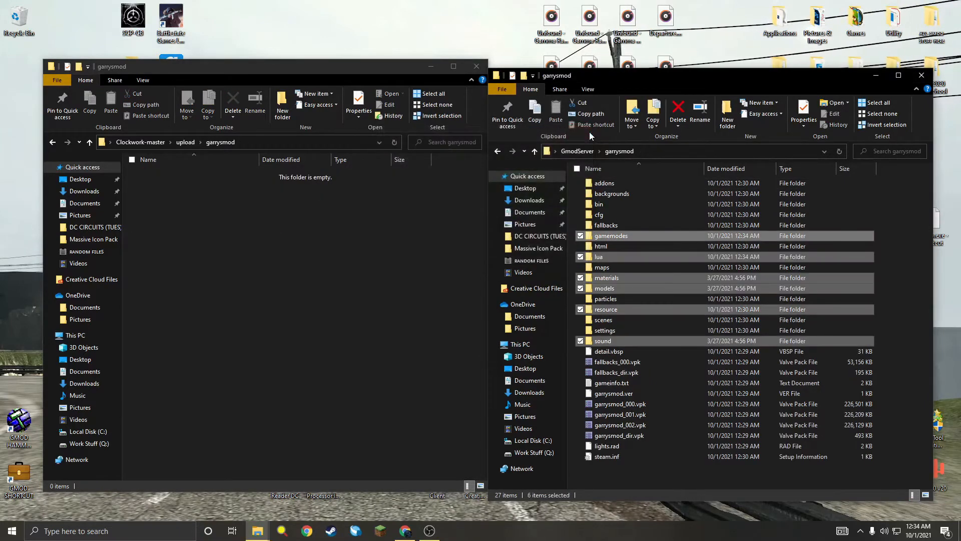
Step: Delete the cwexample folder from the server's garrysmod\gamemodes folder
double_click(601, 235)
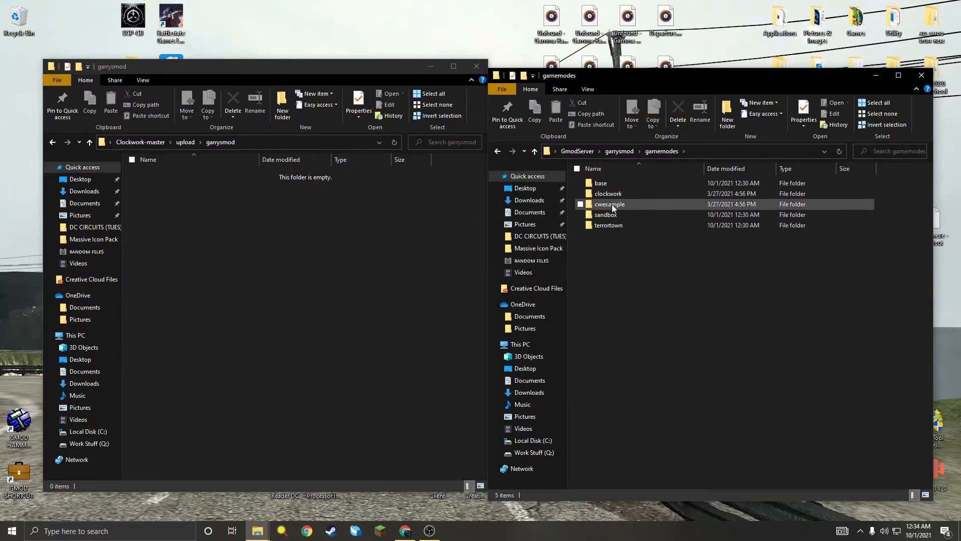
left_click(497, 152)
double_click(611, 237)
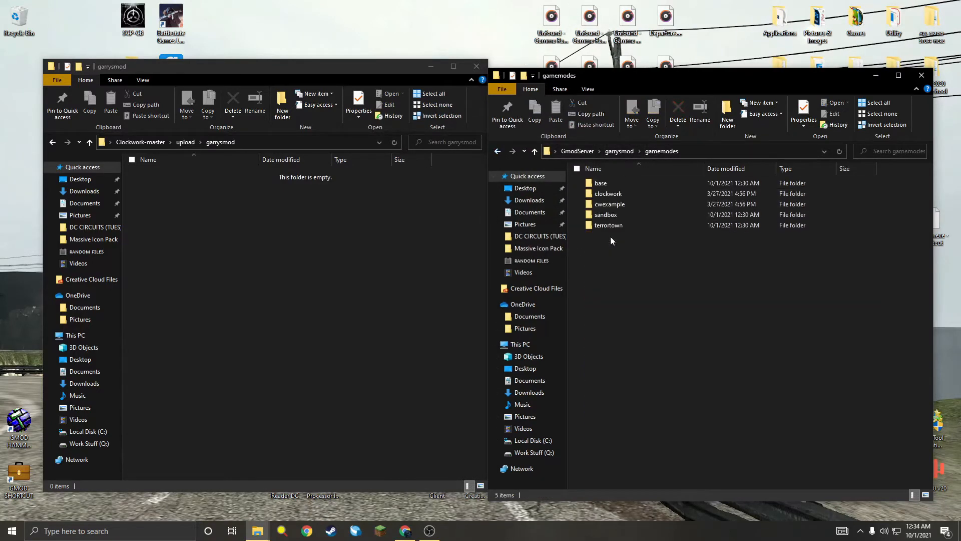
right_click(608, 206)
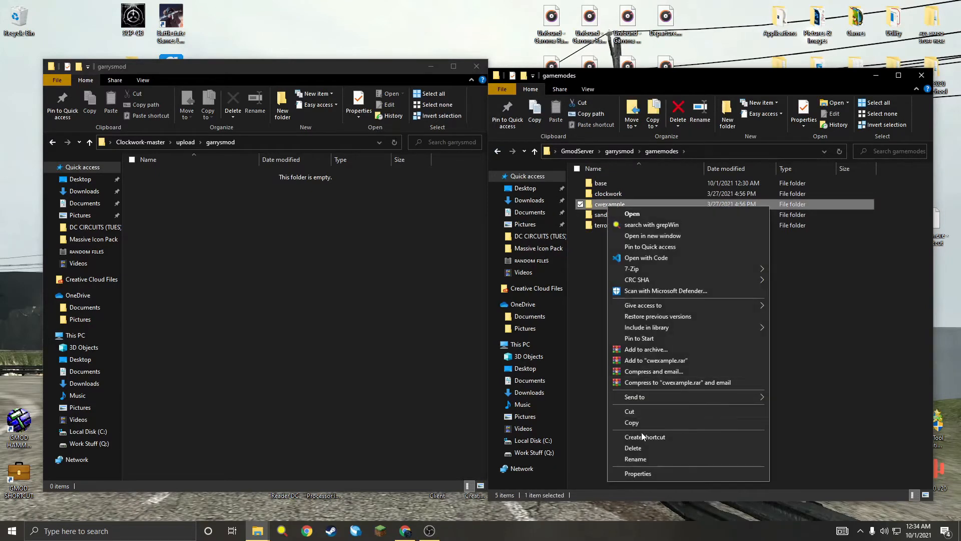
left_click(641, 445)
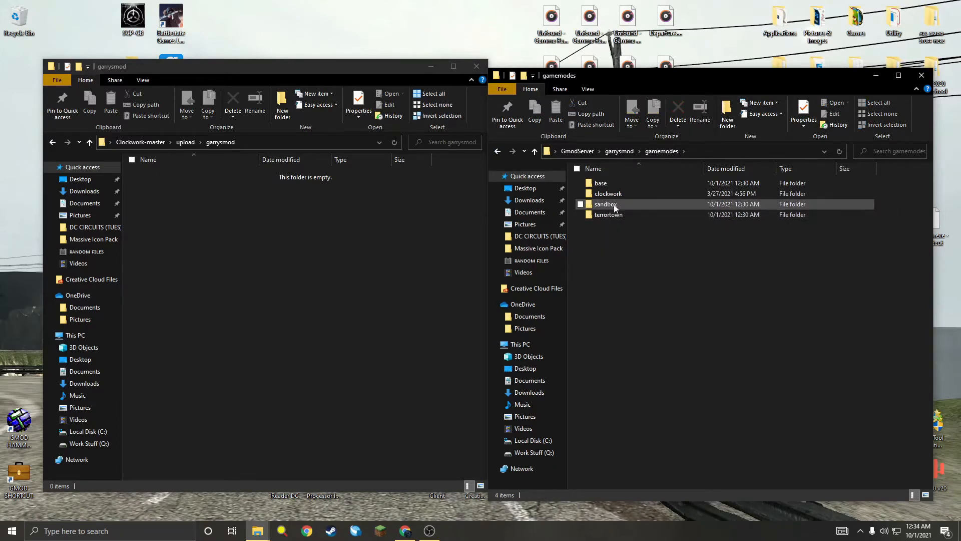
Step: Close the Clockwork-master window, return the server window to garrysmod, and delete the Clockwork-master folder from the desktop
left_click(397, 268)
left_click(477, 66)
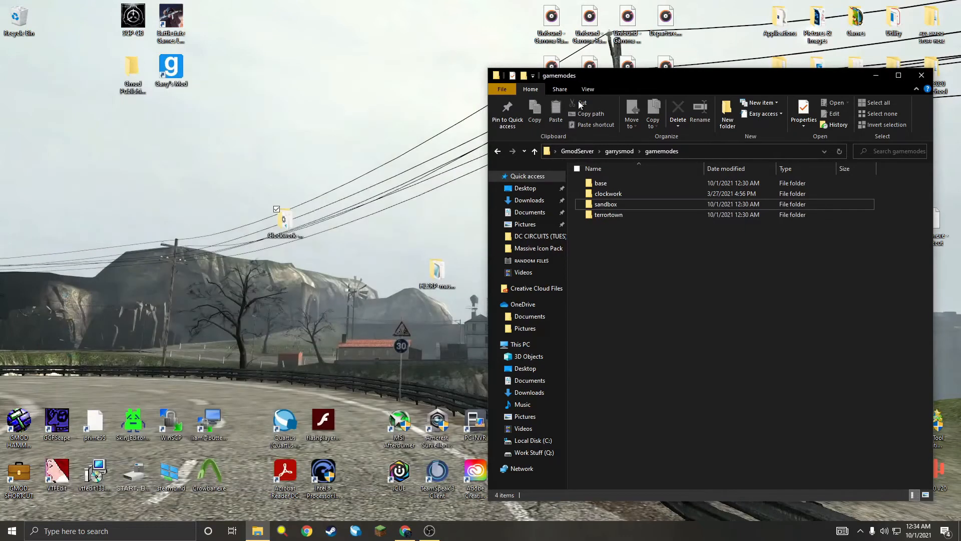
left_click(617, 195)
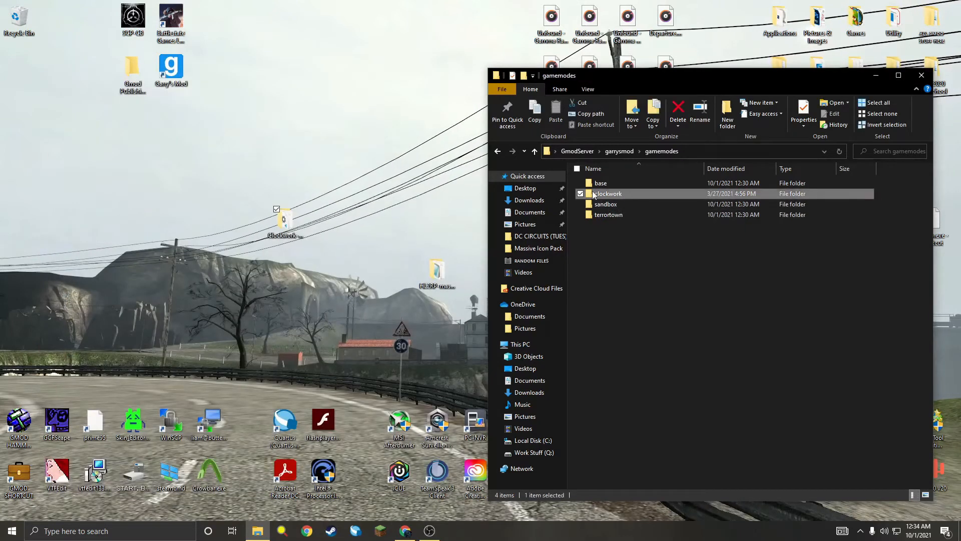
left_click(659, 257)
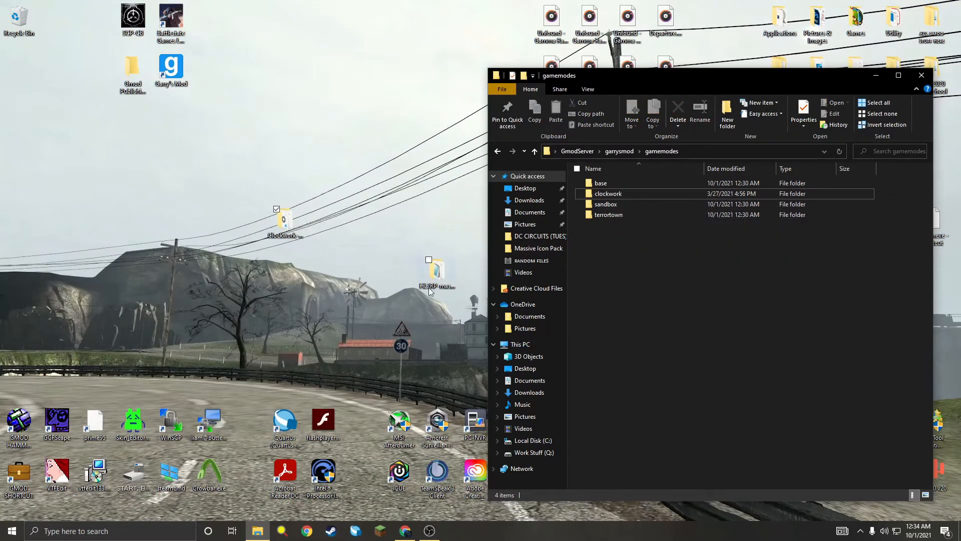
left_click_drag(435, 271, 379, 278)
left_click(360, 236)
left_click(498, 152)
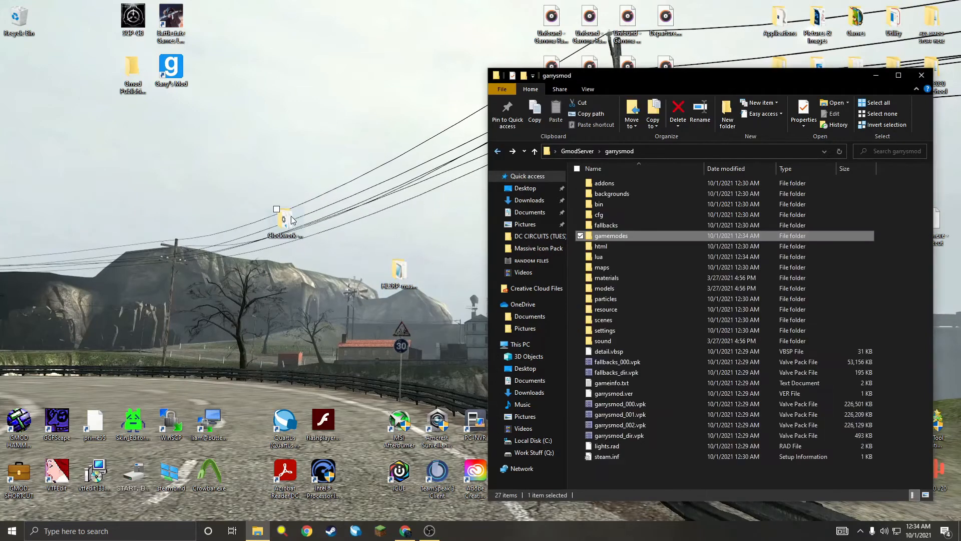
left_click_drag(289, 224, 287, 224)
right_click(287, 220)
left_click(280, 217)
right_click(280, 217)
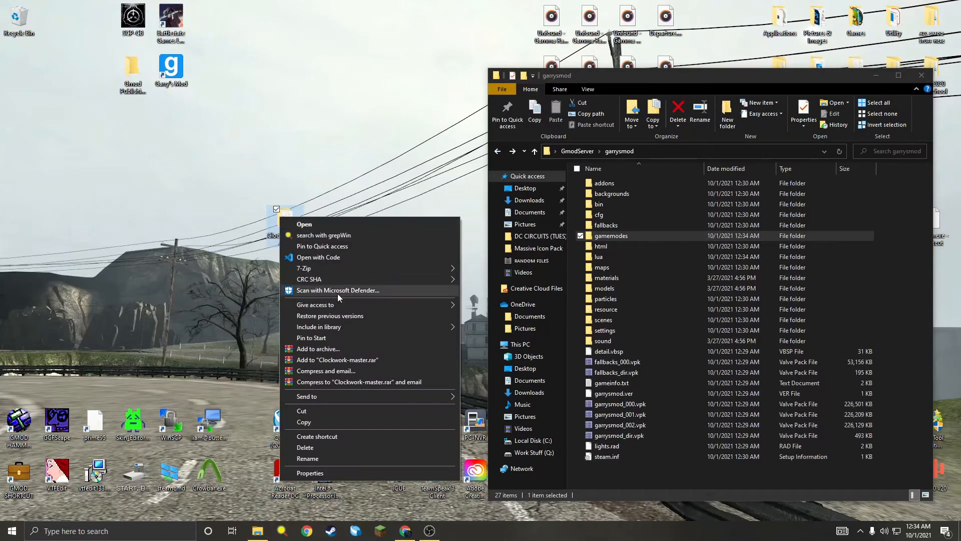
left_click(315, 447)
Step: Move the gamemodes, materials, models and resource folders from HL2RP-master's upload folder into the server's garrysmod folder
double_click(399, 275)
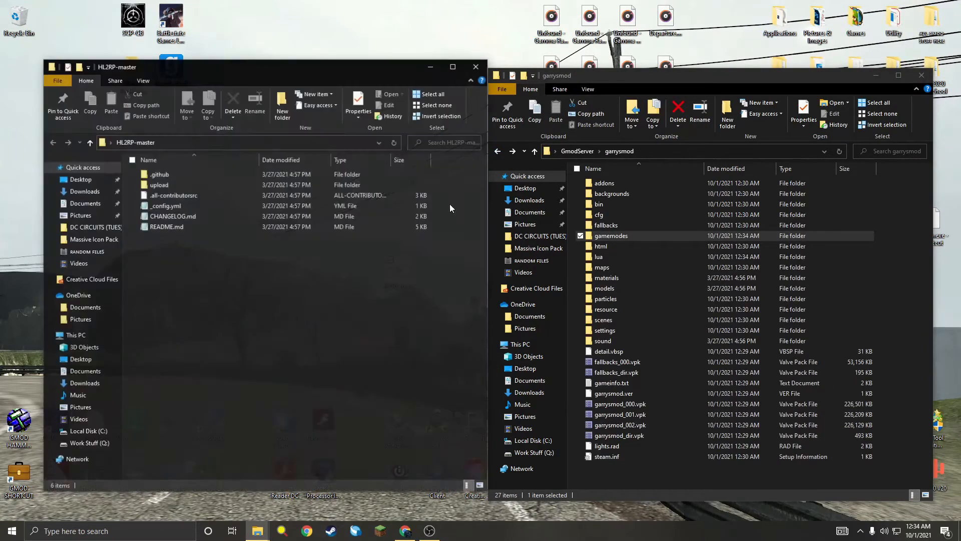
double_click(230, 185)
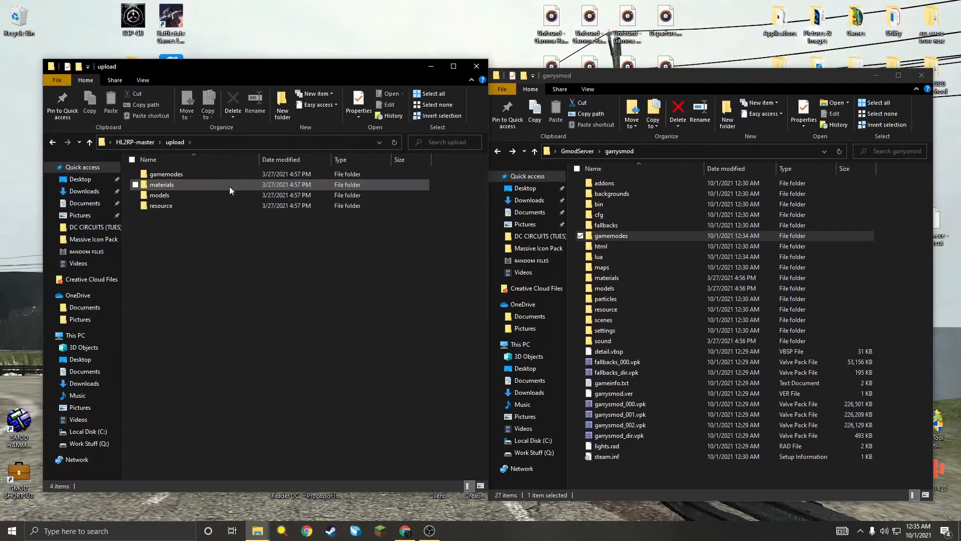
left_click_drag(182, 253, 569, 244)
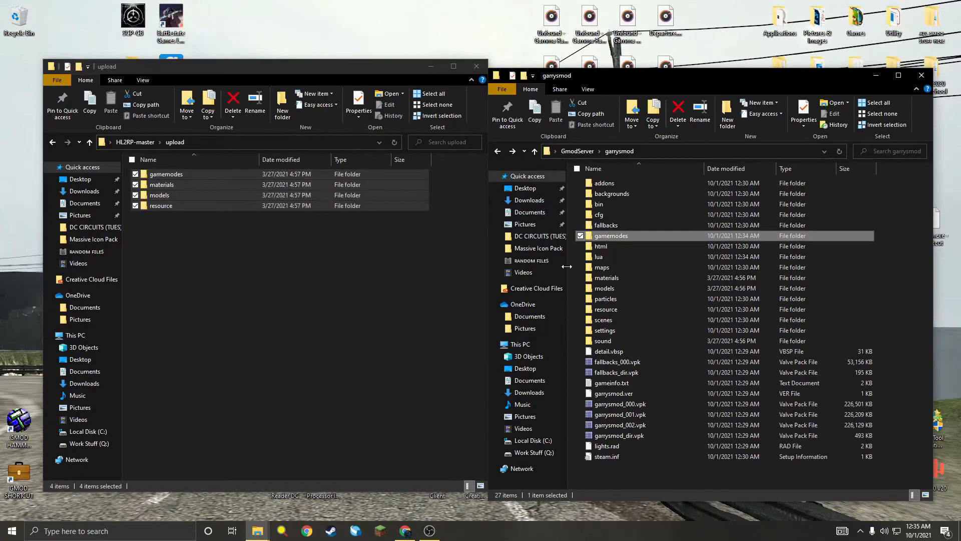
left_click(500, 190)
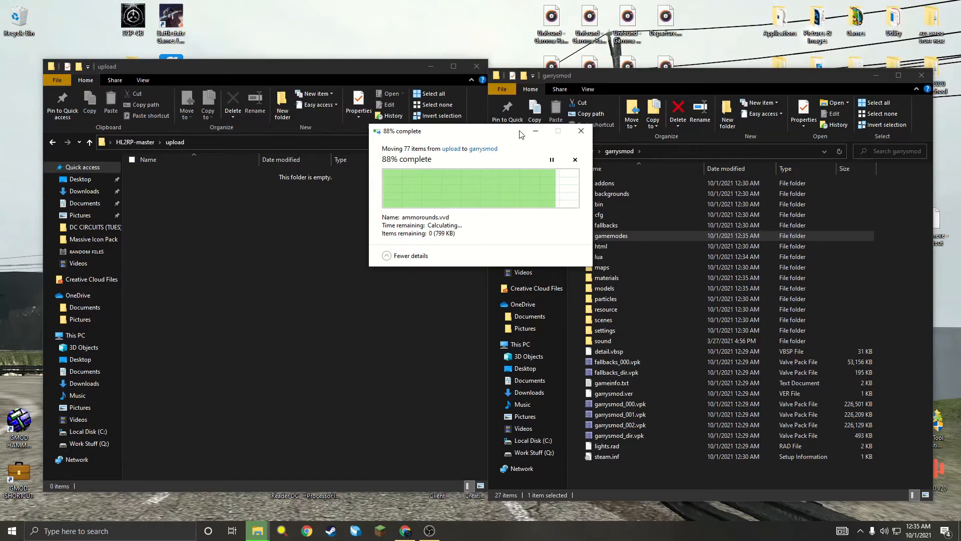
left_click_drag(520, 135, 386, 210)
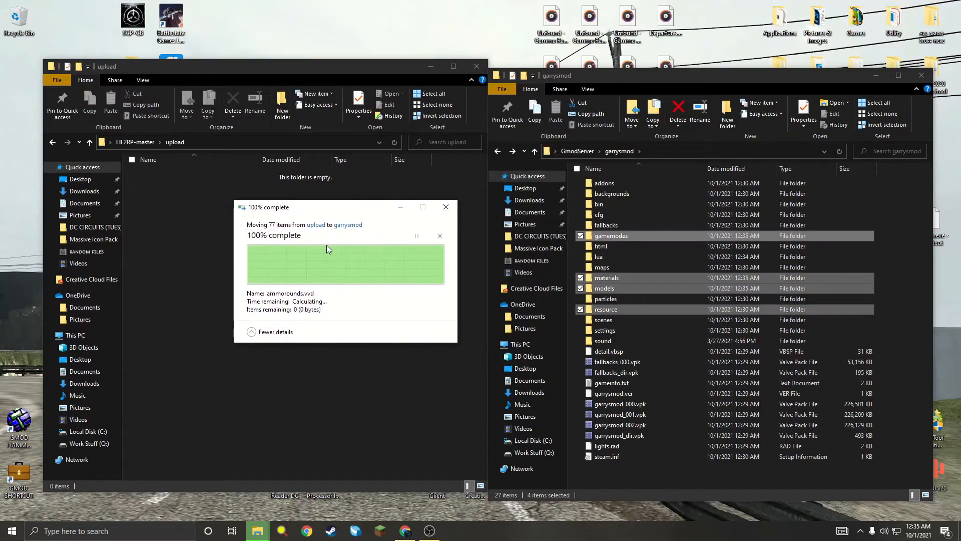
Step: Examine the hl2rp folder inside the server's gamemodes folder, down to its schema\language subfolder, and return to gamemodes
left_click(641, 236)
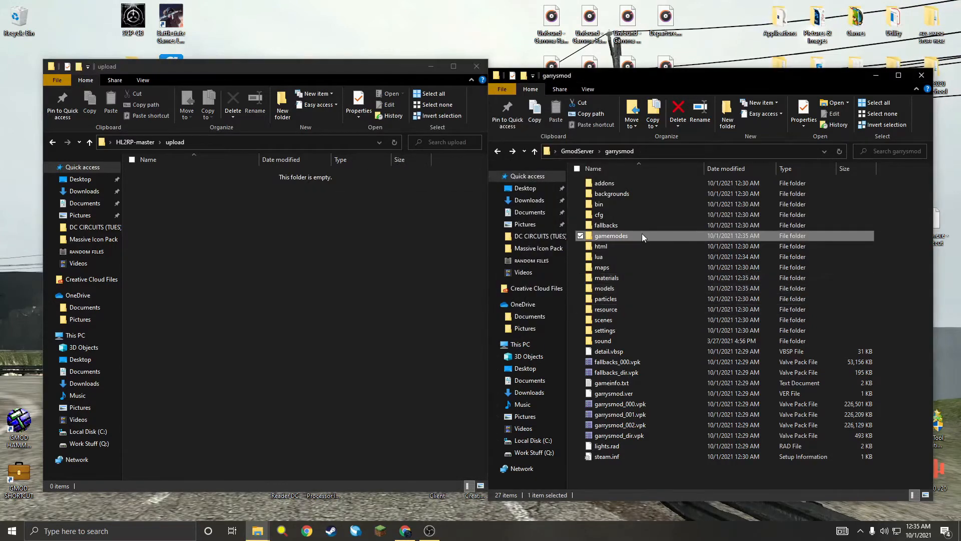
double_click(642, 233)
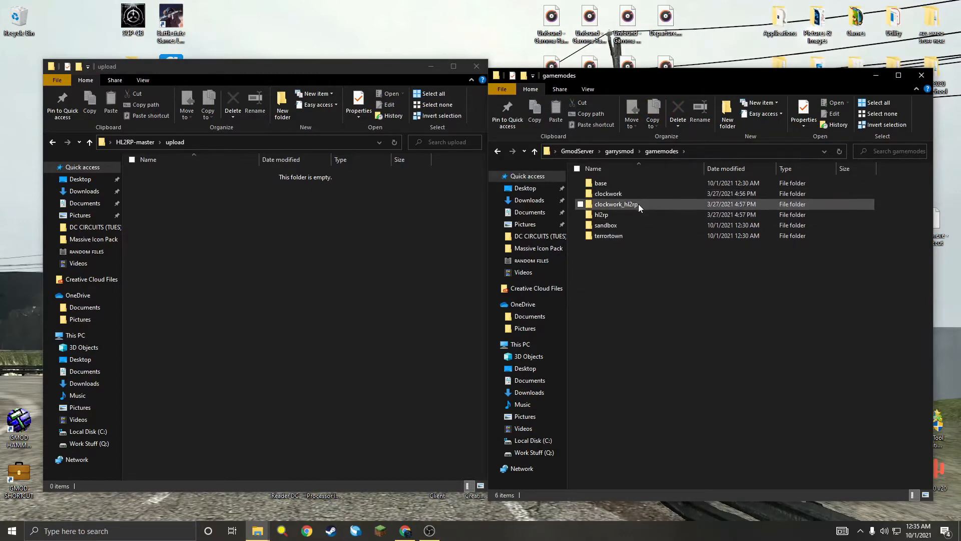
left_click(638, 214)
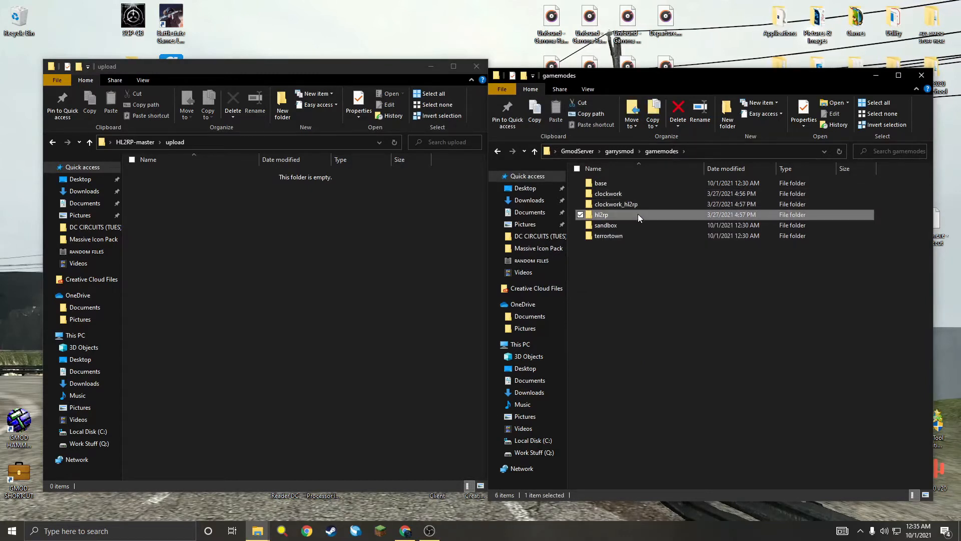
double_click(638, 215)
double_click(608, 187)
double_click(607, 188)
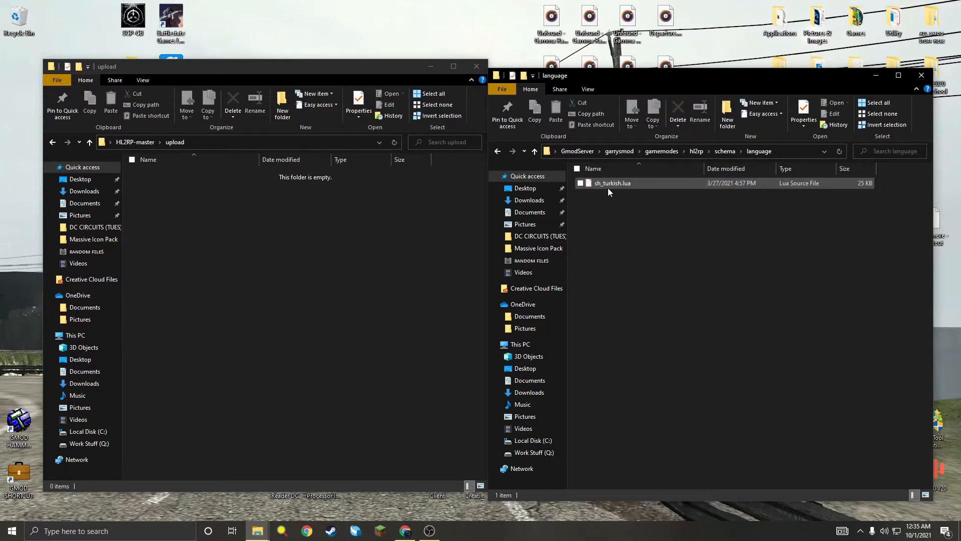
left_click(608, 188)
left_click(502, 155)
left_click(501, 155)
left_click(501, 155)
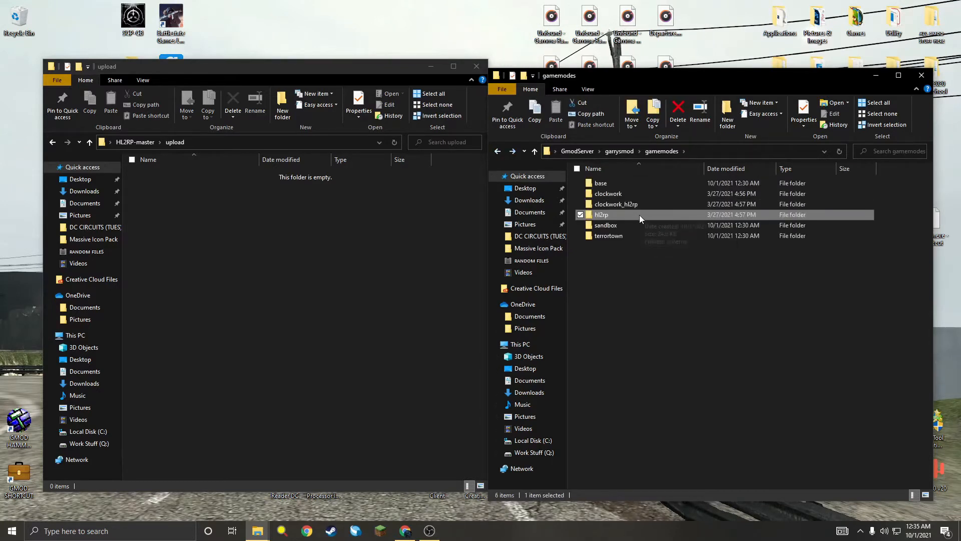
Step: Delete the hl2rp folder from the server's gamemodes folder and briefly check inside clockwork_hl2rp
right_click(607, 214)
left_click(648, 457)
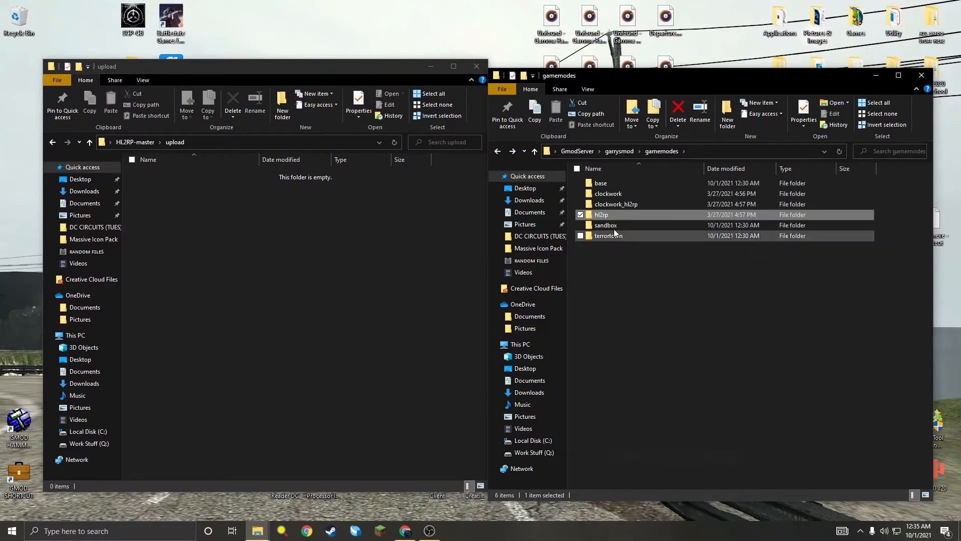
double_click(626, 206)
left_click(498, 152)
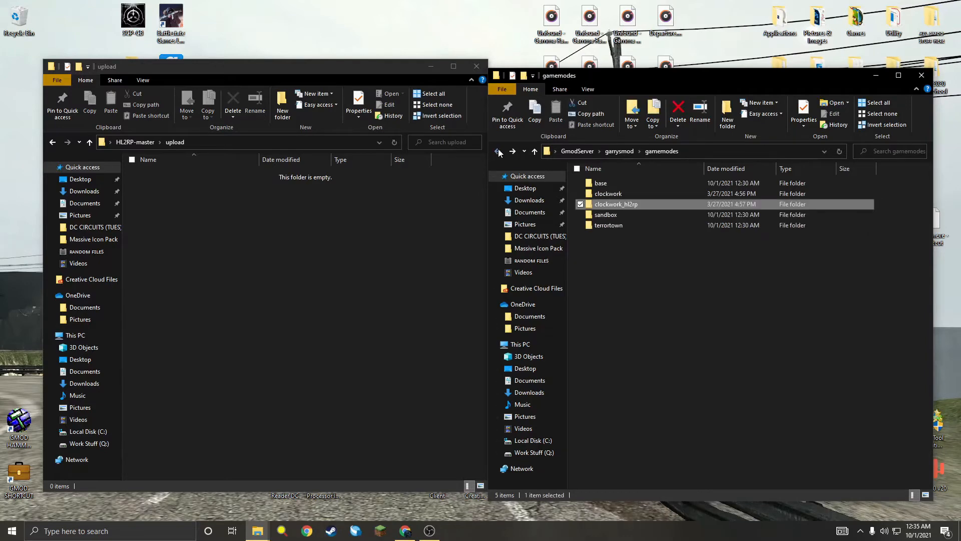
Step: Close the HL2RP-master upload window and delete the HL2RP-master folder from the desktop
left_click(473, 70)
left_click(399, 271)
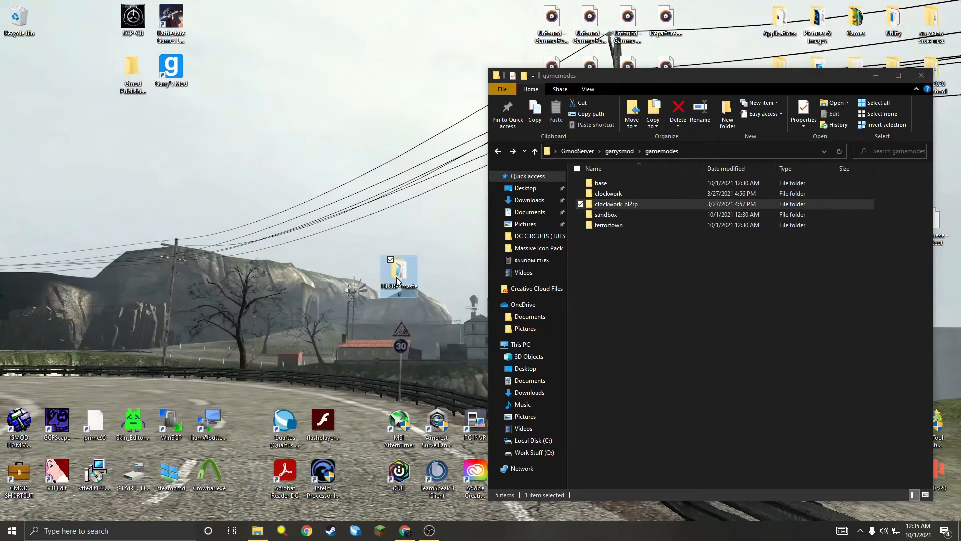
key("Delete")
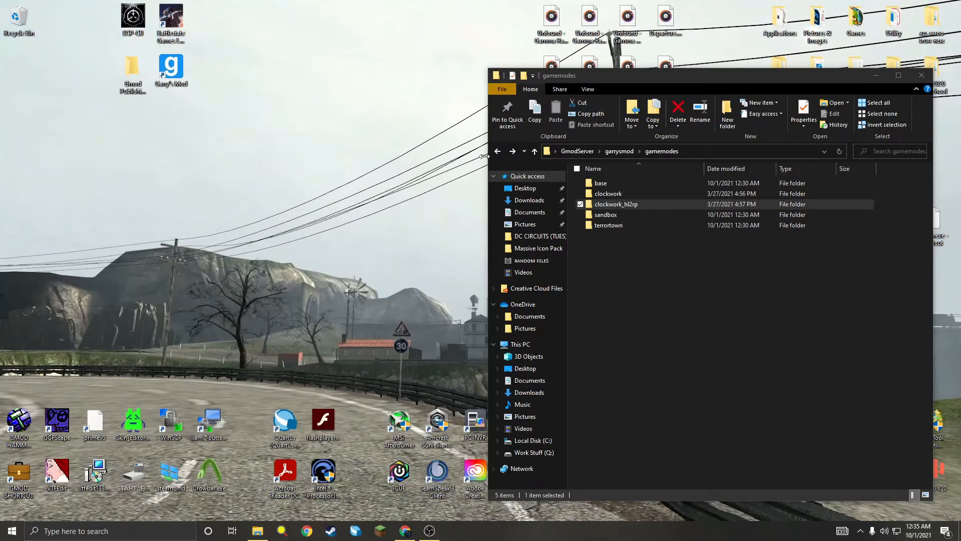
Step: Open serial.cfg from the server's gamemodes\clockwork_hl2rp folder in Notepad
key("alt+Left")
double_click(651, 235)
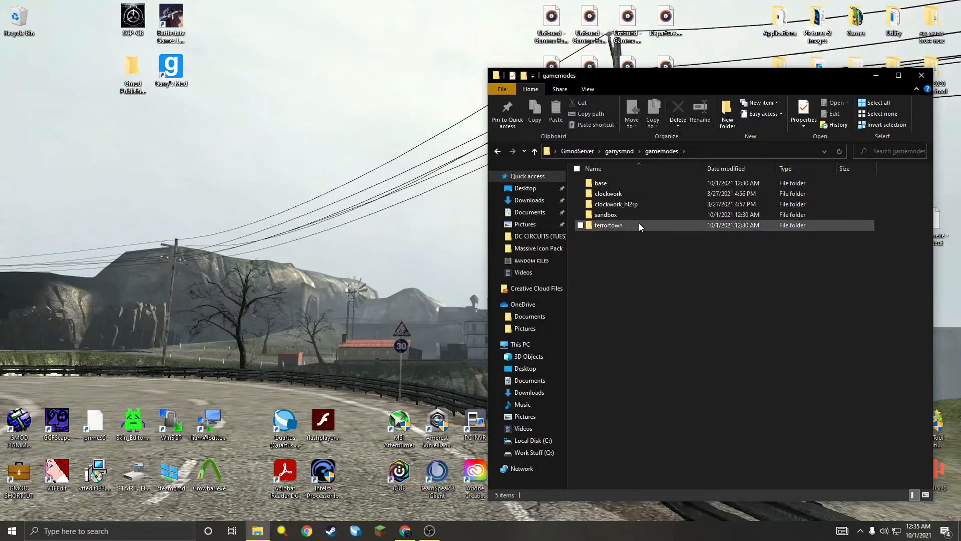
double_click(645, 205)
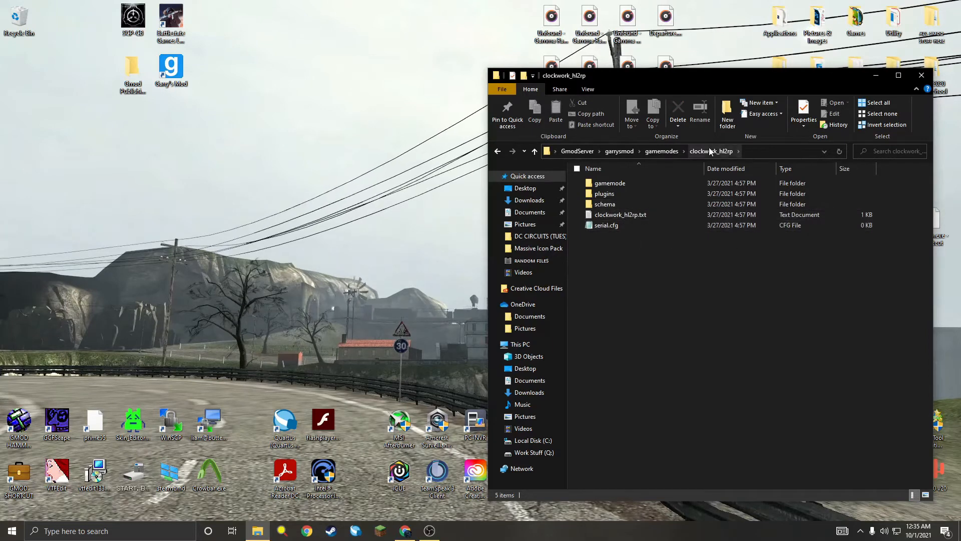
double_click(649, 225)
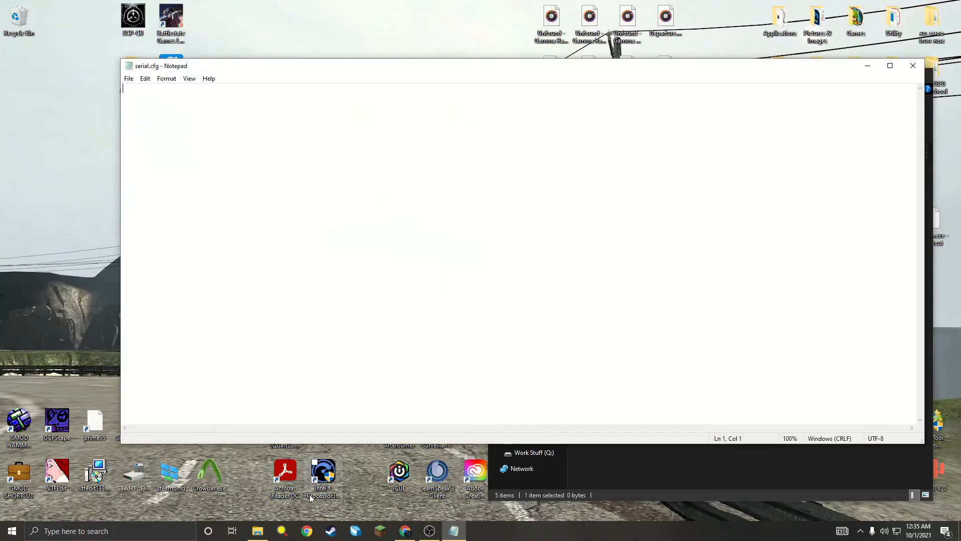
Step: Switch to Chrome, check the cloudsixteen.com site in the empty tab, and dismiss the finished downloads
left_click(405, 531)
left_click(614, 9)
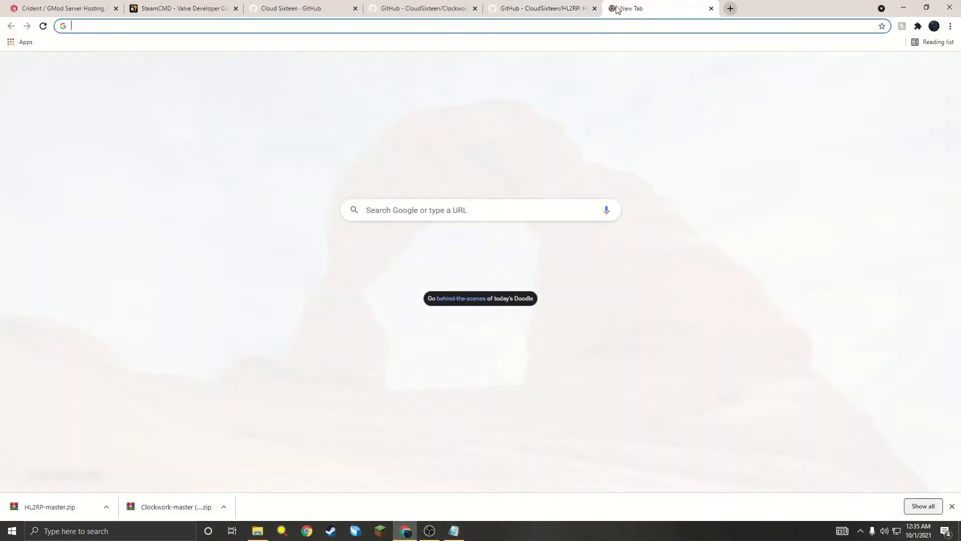
type("cloud")
key("Return")
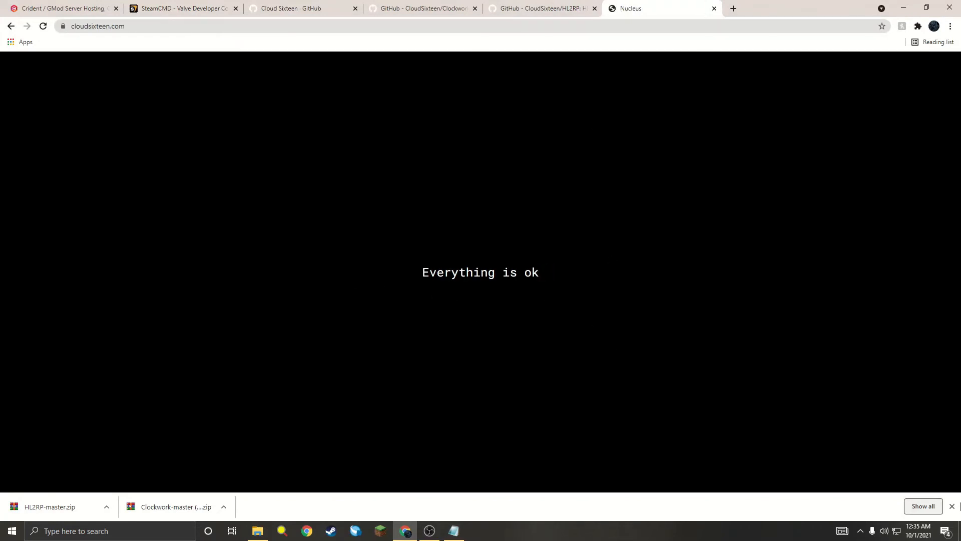
left_click(953, 507)
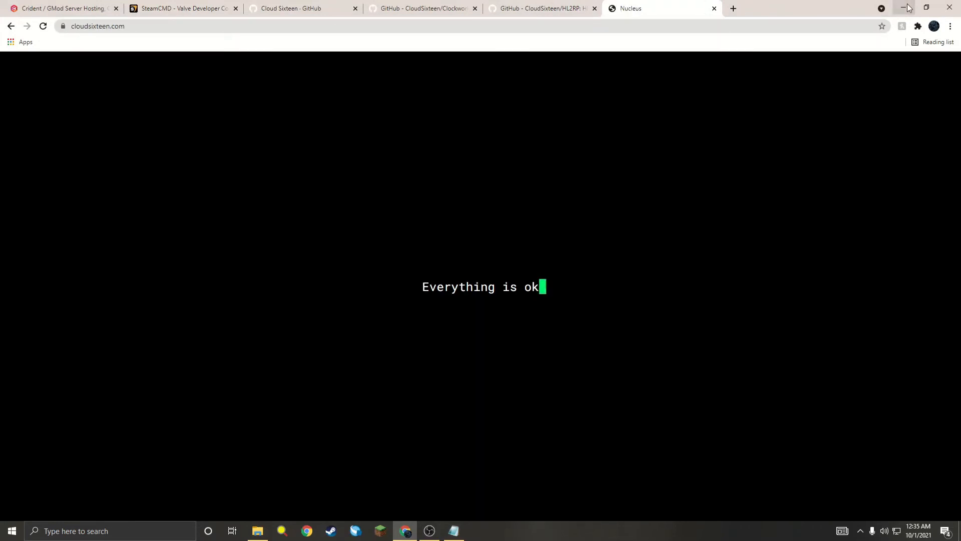
Step: Close serial.cfg without saving any changes, and close the server's gamemodes folder window
left_click(905, 8)
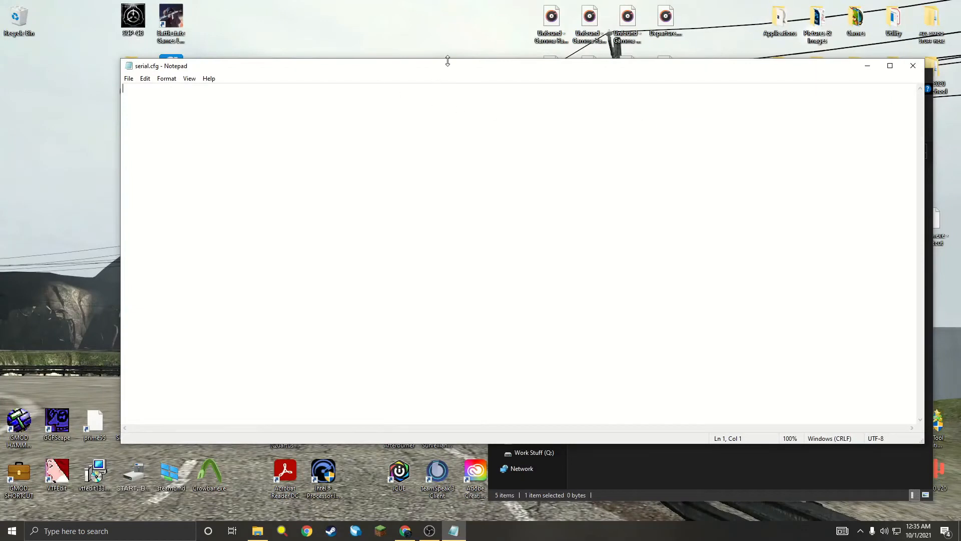
left_click_drag(448, 65, 426, 109)
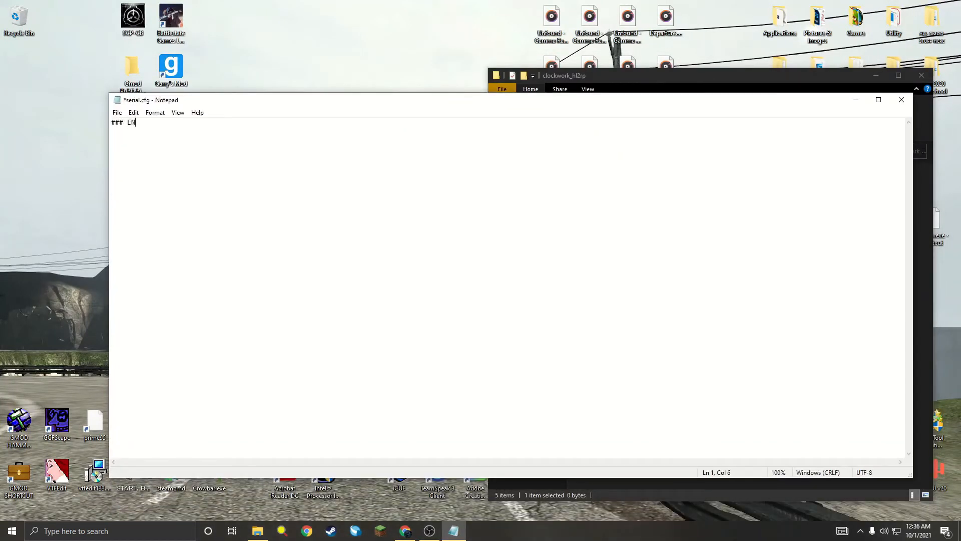
left_click(117, 112)
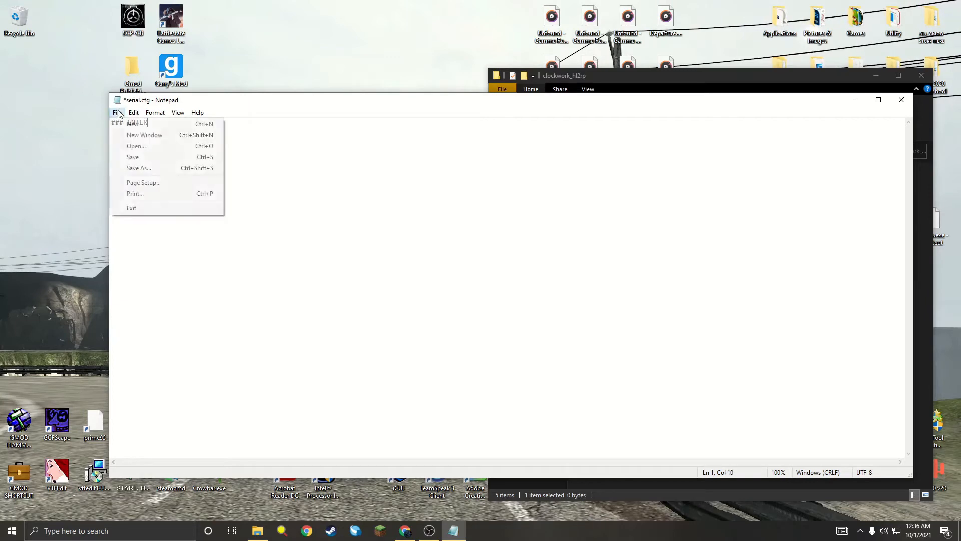
left_click(899, 103)
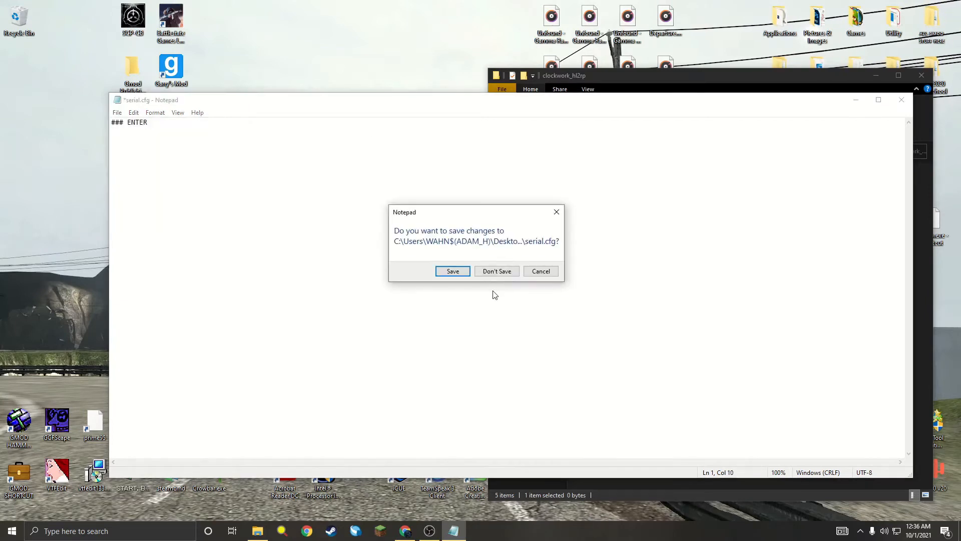
left_click(493, 274)
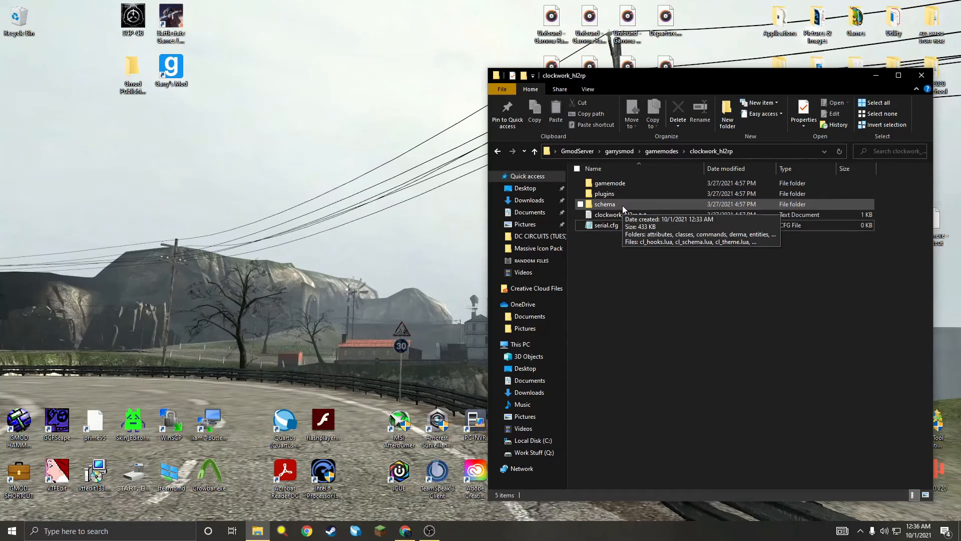
left_click(500, 155)
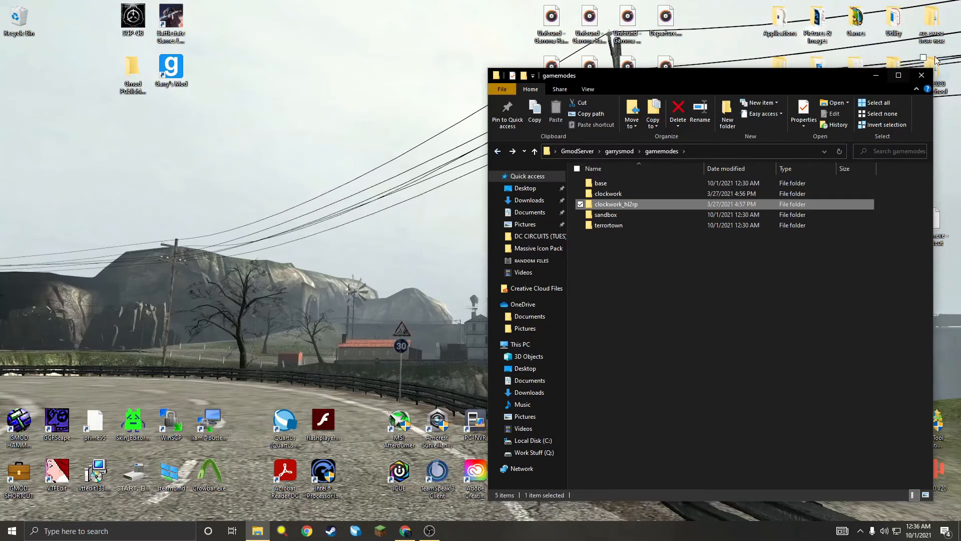
left_click(921, 76)
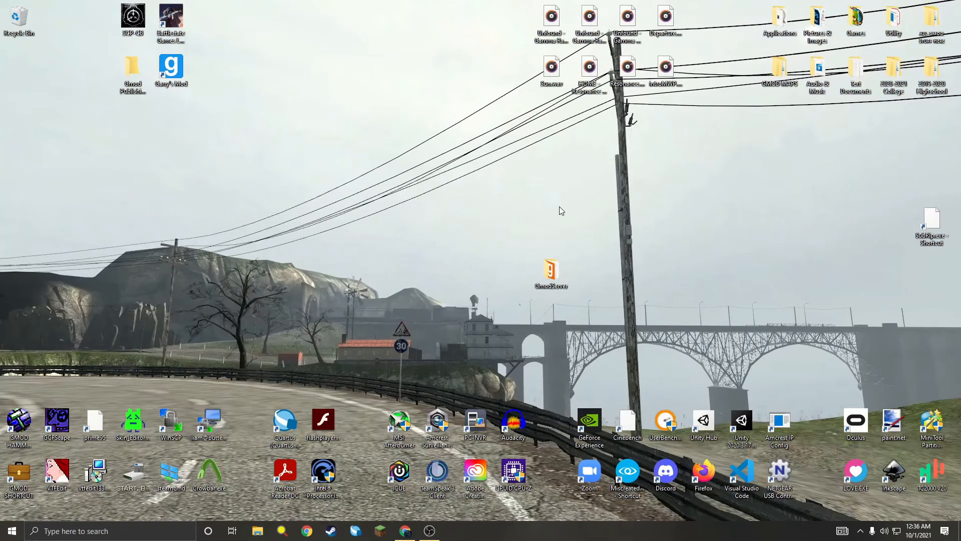
Step: Create a new text document in the GmodServer folder and name it start.bat
double_click(552, 278)
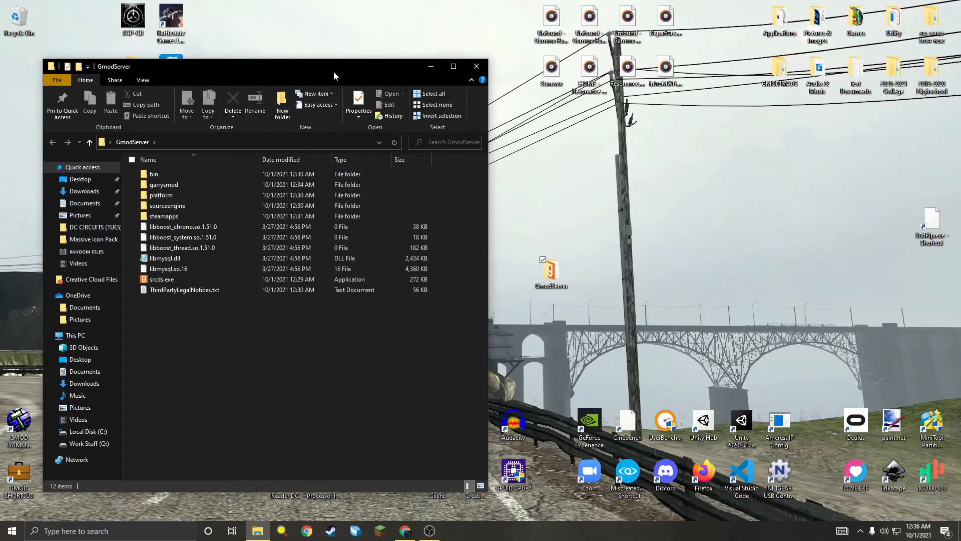
left_click_drag(333, 71, 695, 52)
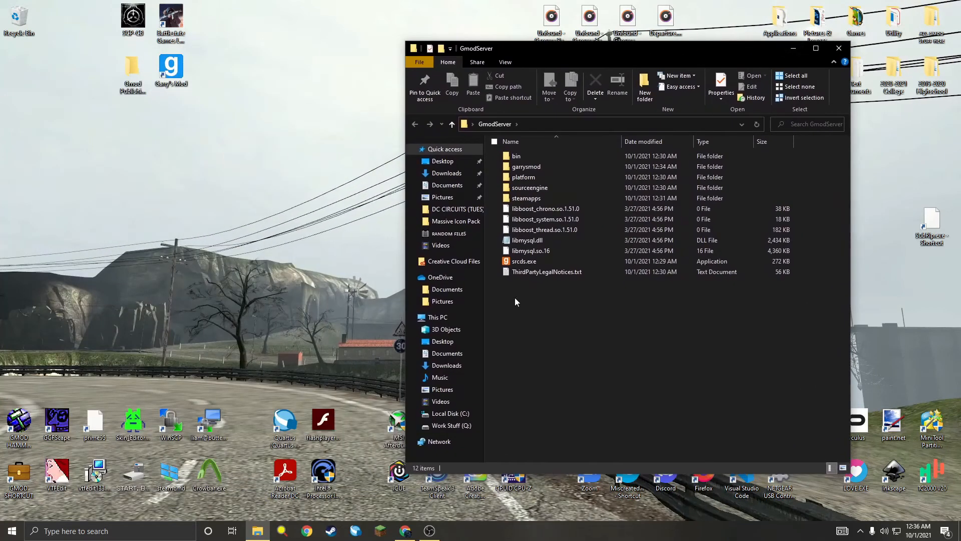
right_click(533, 308)
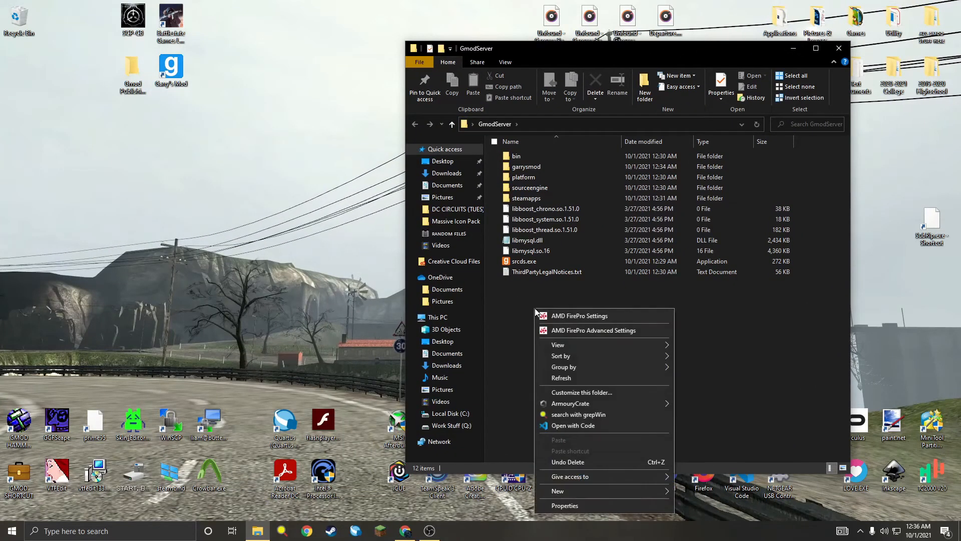
mouse_move(635, 491)
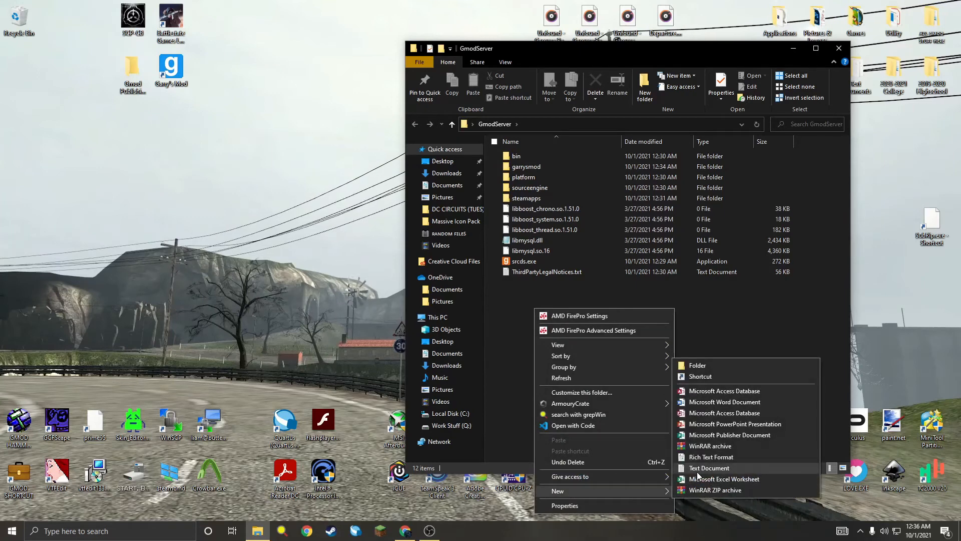
left_click(699, 470)
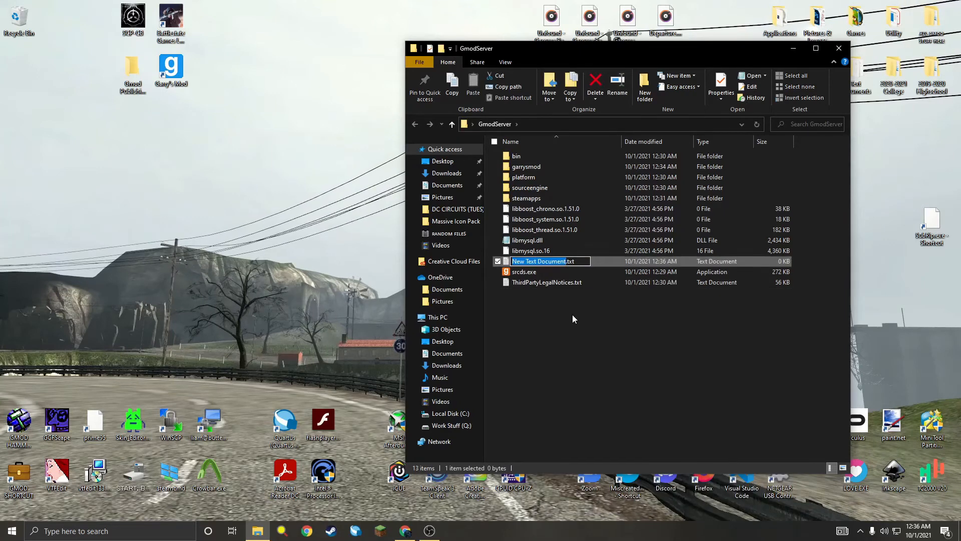
type("start.bat")
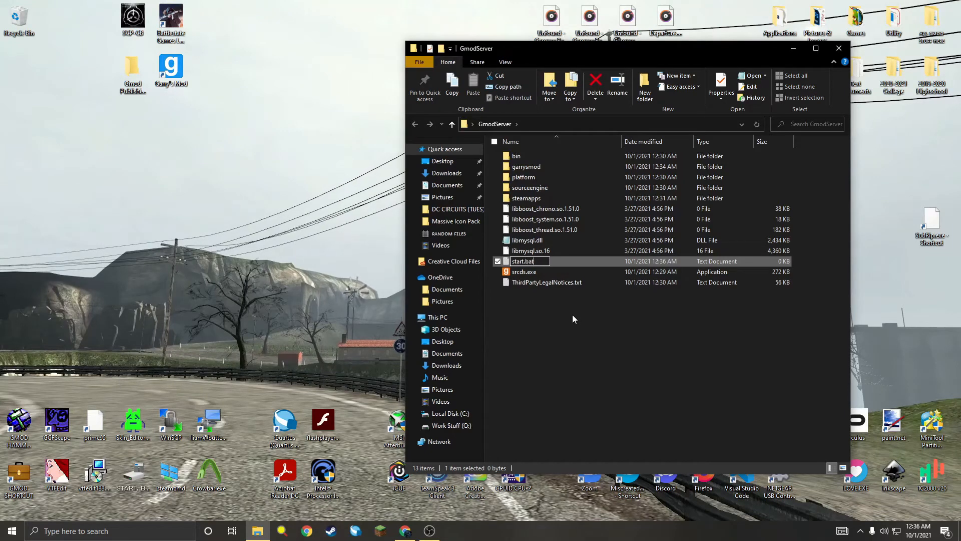
key("Return")
key("Return")
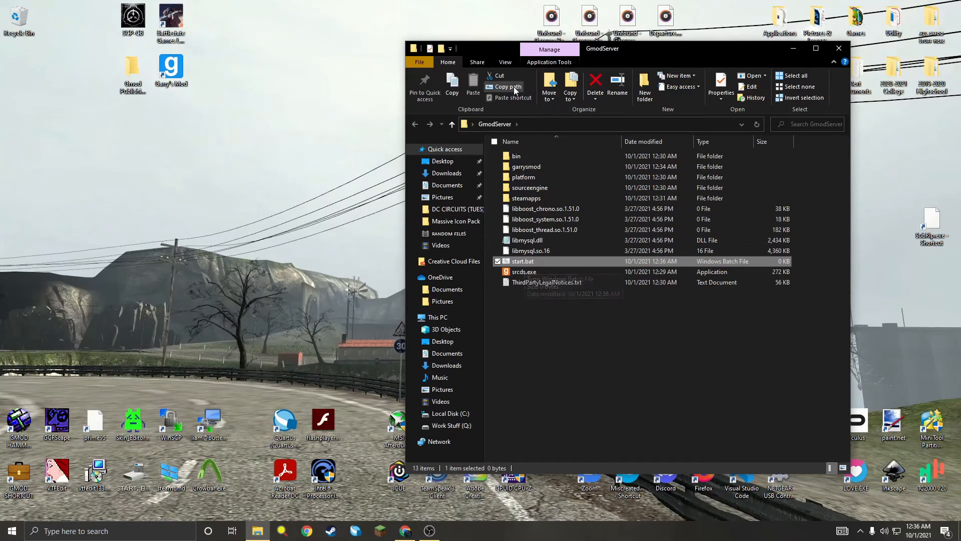
Step: Check the folder's file name extension setting and open start.bat for editing in Notepad, leaving its content empty
left_click(505, 62)
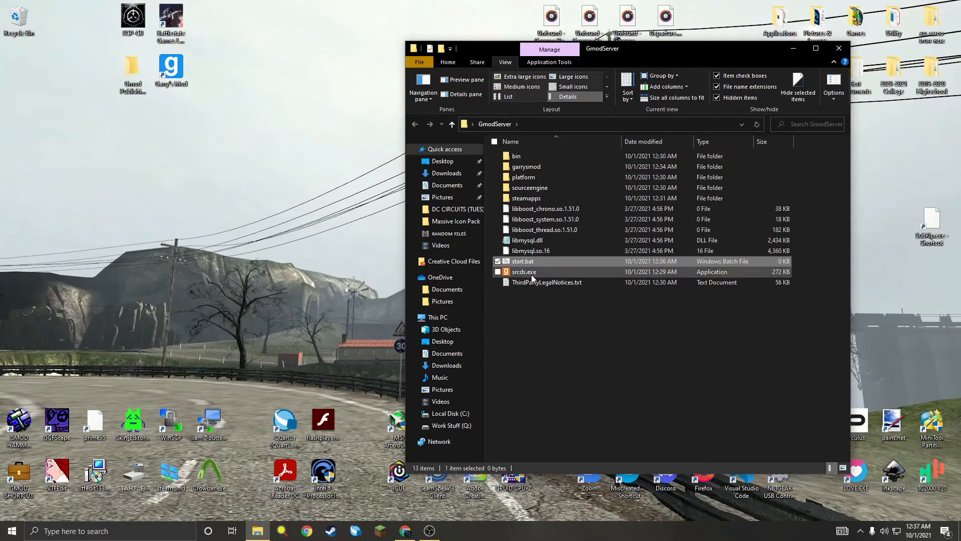
left_click(449, 63)
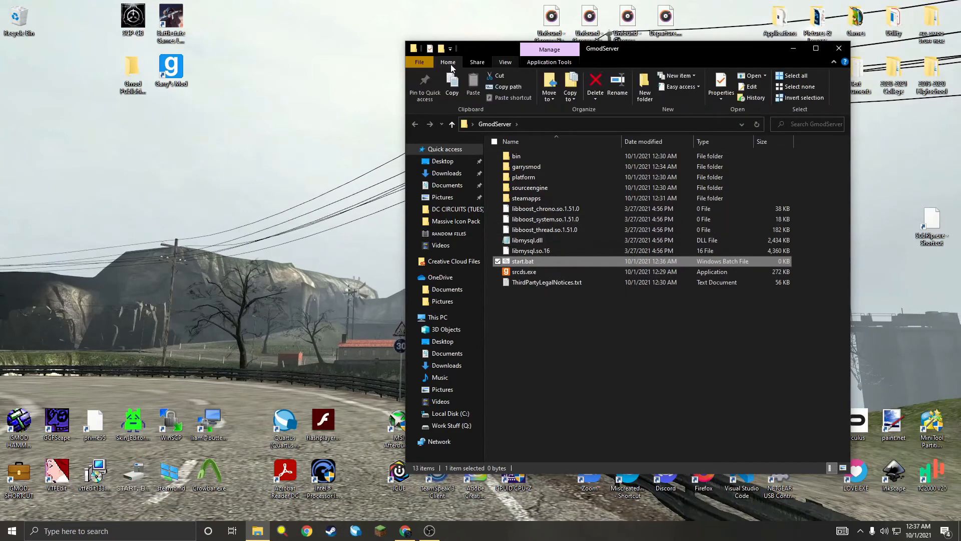
right_click(548, 263)
left_click(571, 263)
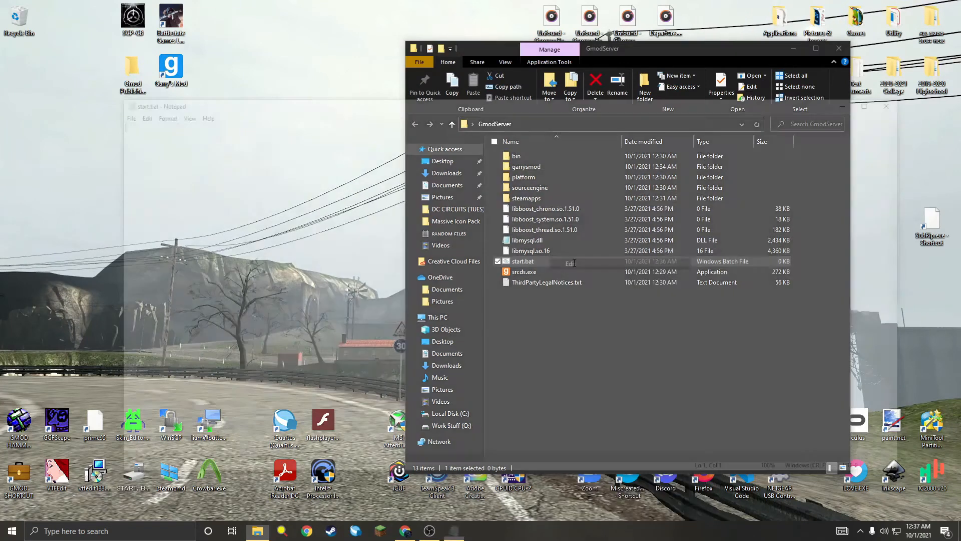
key("ctrl+v")
key("ctrl+a")
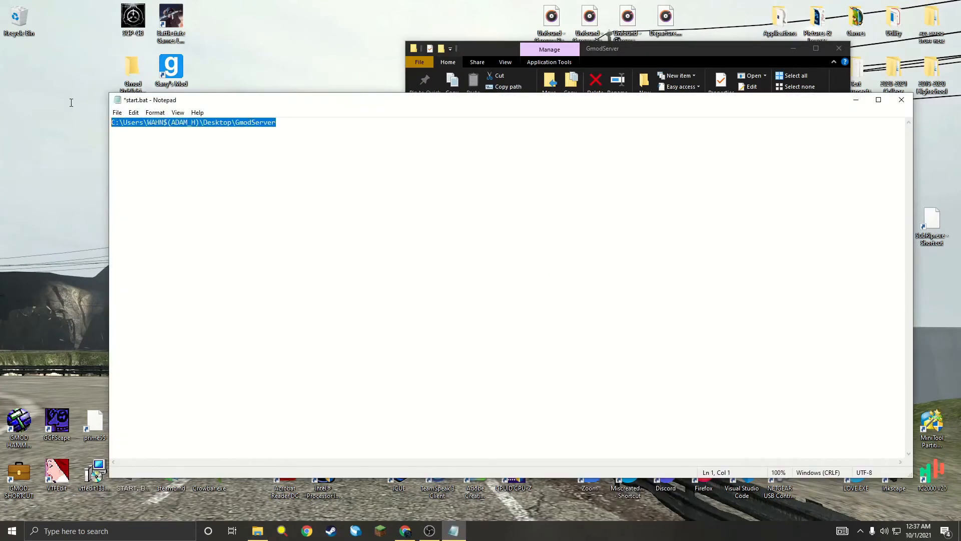
key("BackSpace")
Step: Switch to Chrome, search for "start.bat gmod" in a new tab, and open GameBanana's Gmod scrds start.bat page
left_click(406, 530)
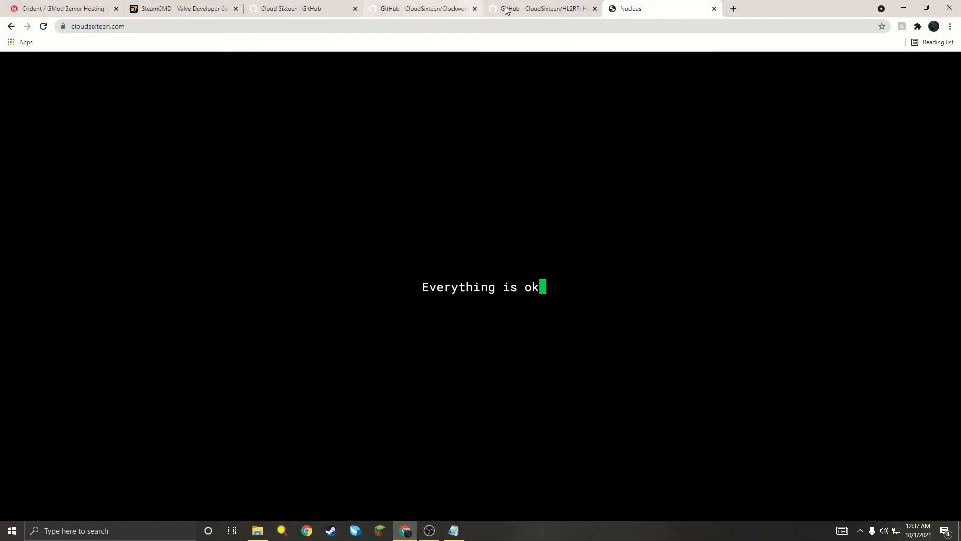
left_click(727, 10)
type("start")
key("Return")
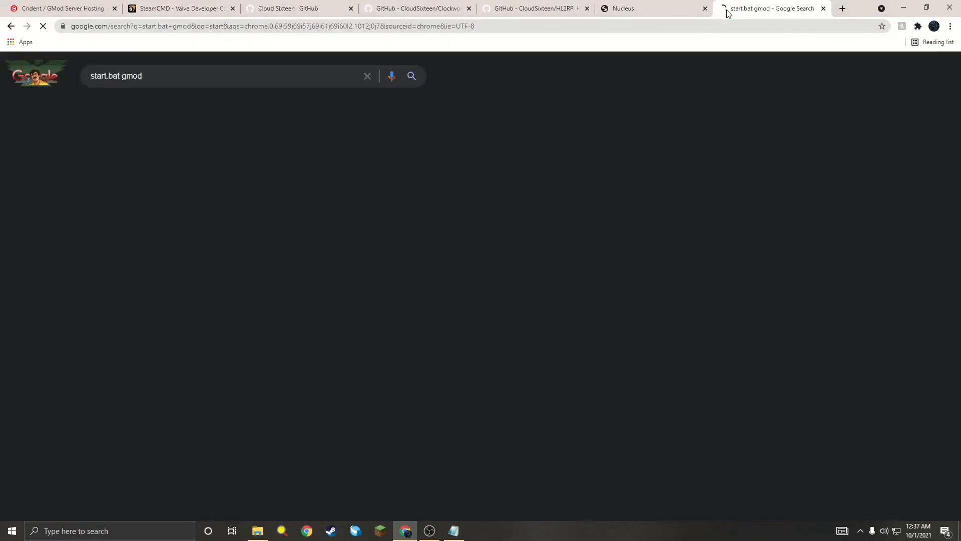
left_click(288, 163)
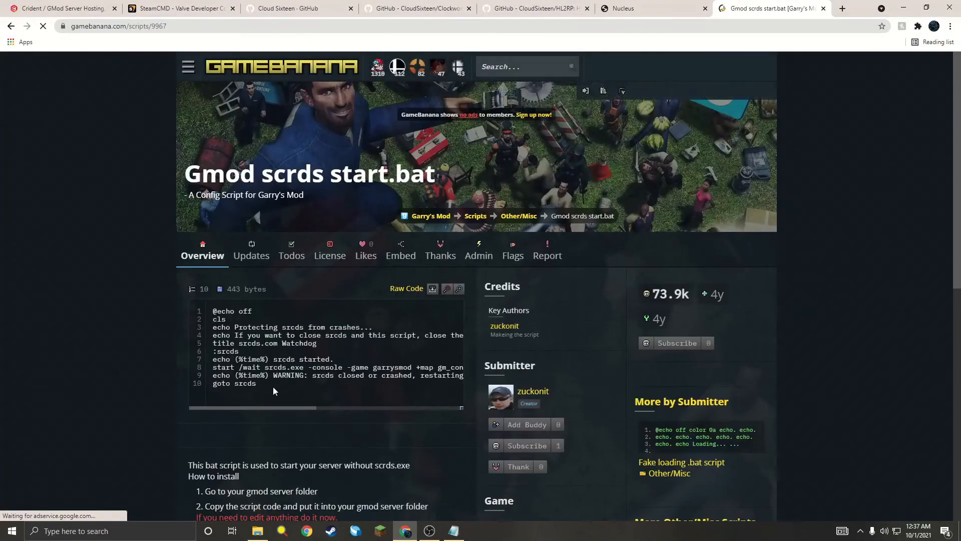
Step: Copy the complete 10-line script from the GameBanana page into start.bat in Notepad
left_click_drag(273, 386, 212, 329)
scroll(226, 456, "down", 6)
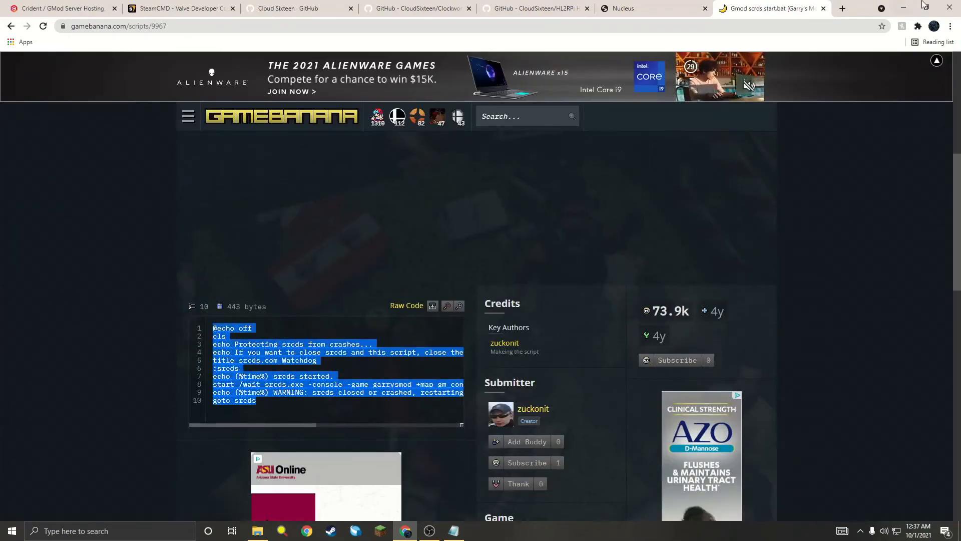
left_click(904, 7)
type("@echo off cls echo Protecting srcds from crashes... echo If you want to close srcds and this script, close the srcds window and type Y depending on your language followed by Enter. title srcds.com Watchdog :srcds echo (%time%) srcds started. start /wait srcds.exe -console -game garrysmod +map gm_construct +maxplayers 16 +gamemode sandbox +r_hunkalloclightmaps 0 echo (%time%) WARNING: srcds closed or crashed, restarting. goto srcds")
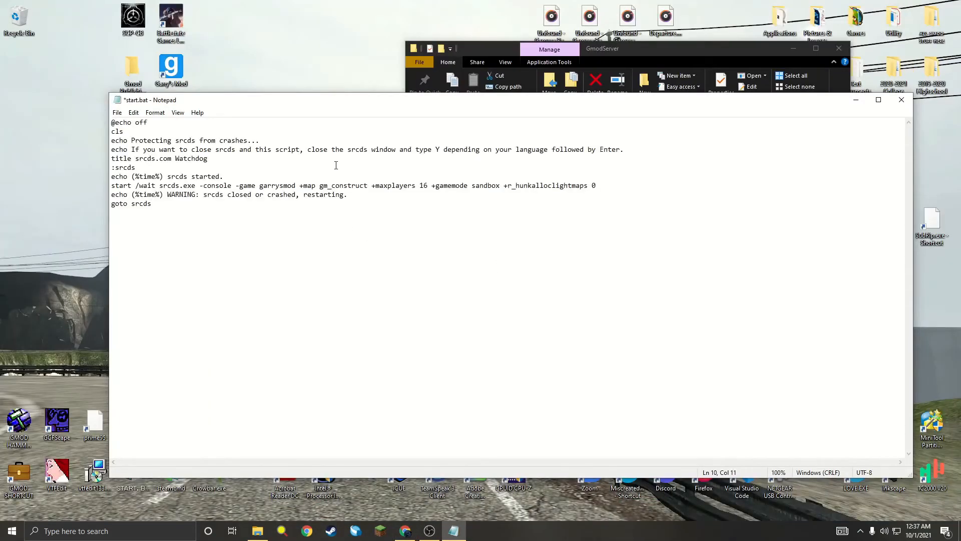
left_click_drag(648, 149, 263, 150)
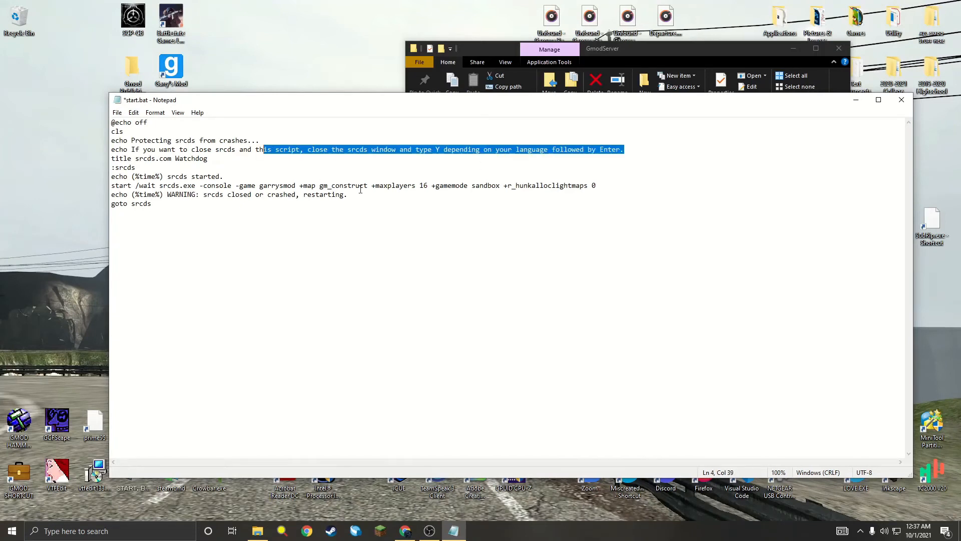
left_click(441, 199)
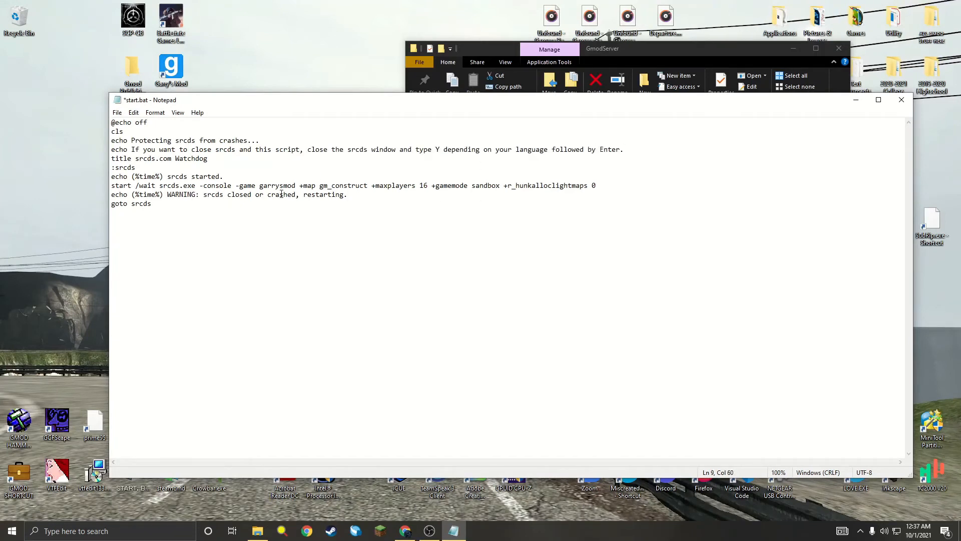
Step: Change the +gamemode value in the srcds.exe launch line of start.bat to clockwork_hl2rp
left_click_drag(363, 186, 323, 187)
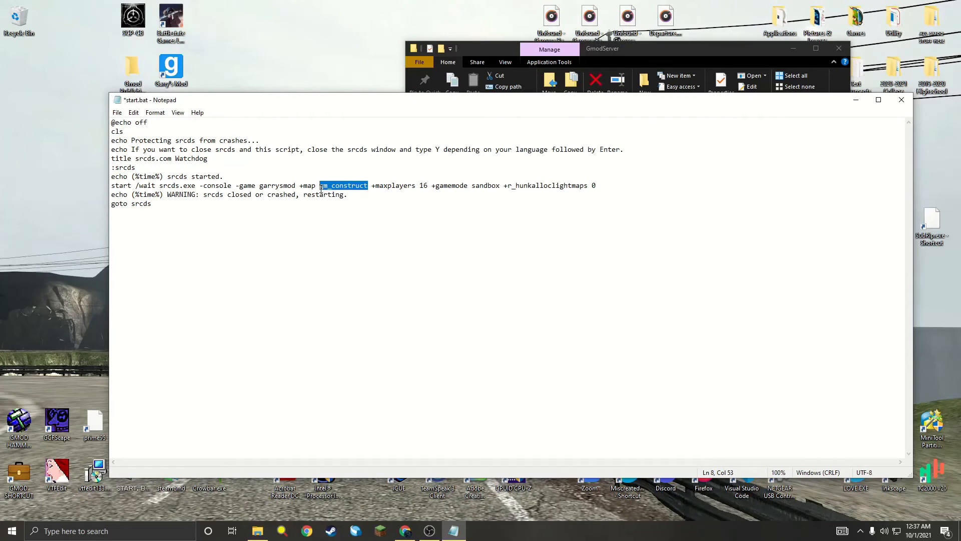
left_click_drag(420, 185, 427, 185)
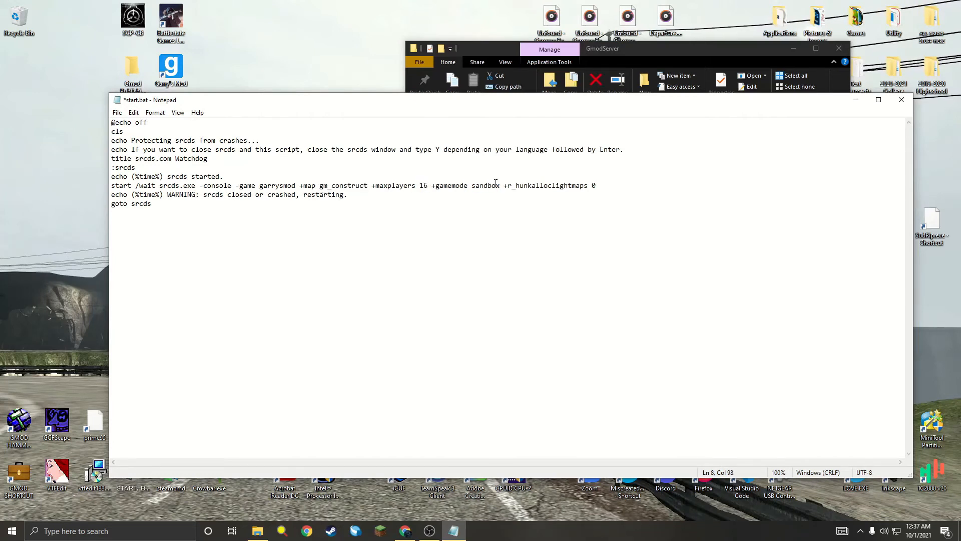
key("BackSpace")
key("BackSpace")
key("BackSpace")
key("BackSpace")
key("BackSpace")
key("BackSpace")
key("BackSpace")
type("clockwork")
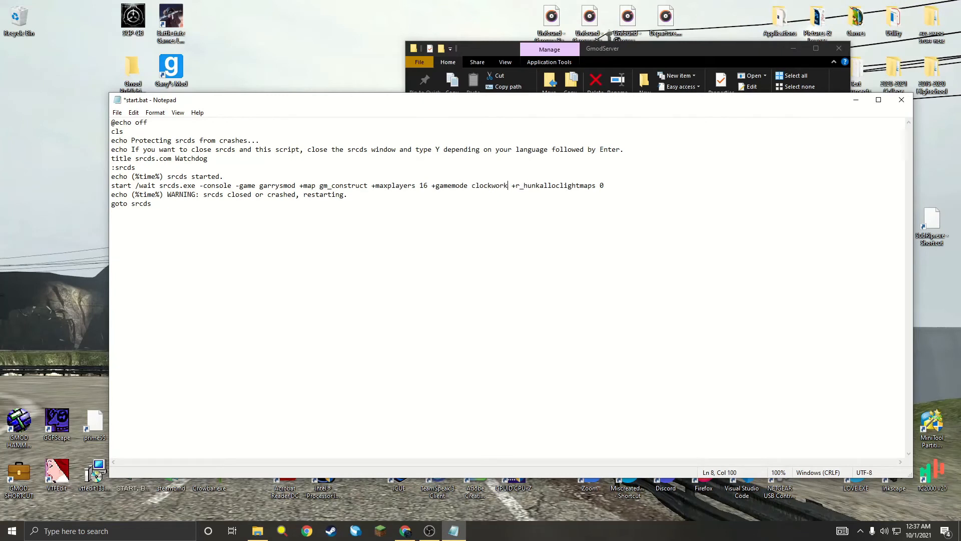
type("_hl2rp")
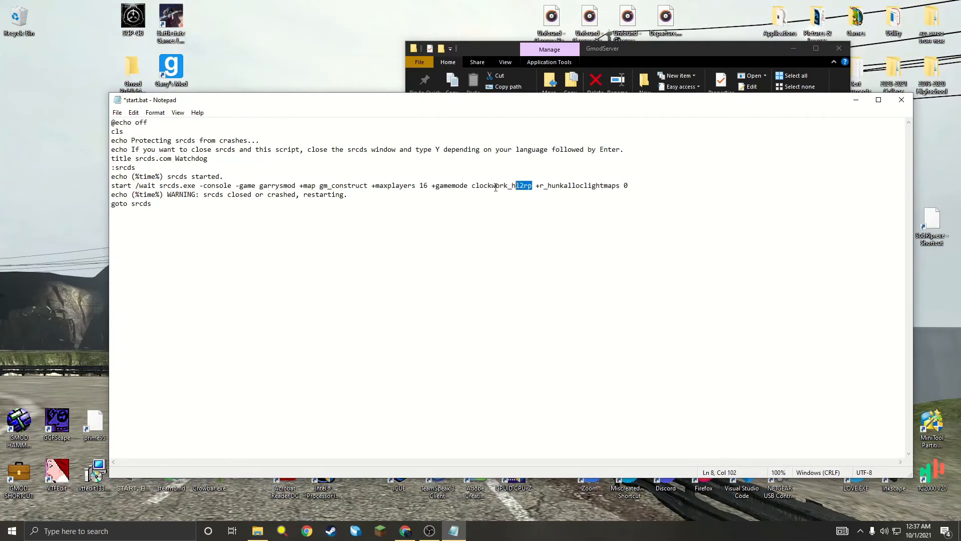
Step: Save and close start.bat, and run it from the GmodServer folder to launch the server
left_click(123, 117)
left_click(131, 159)
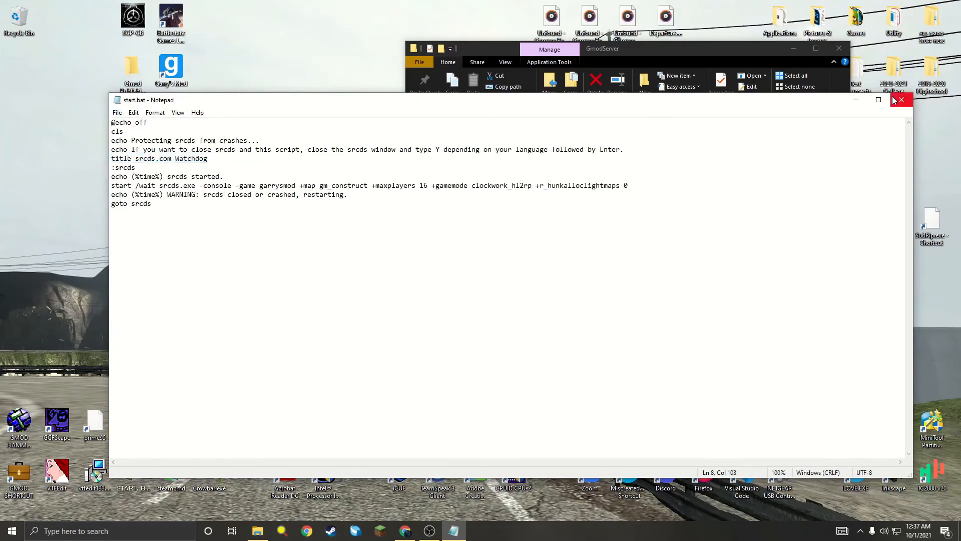
left_click(894, 100)
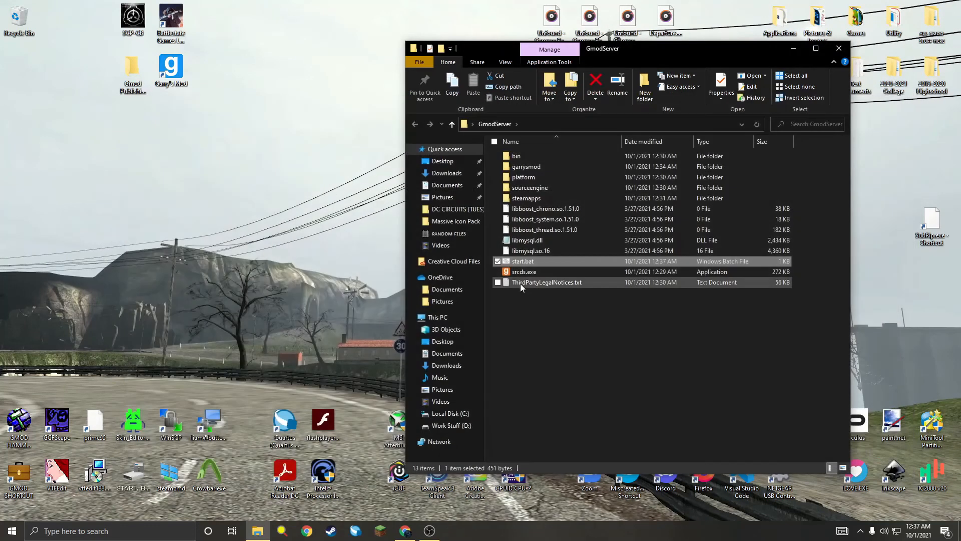
double_click(540, 261)
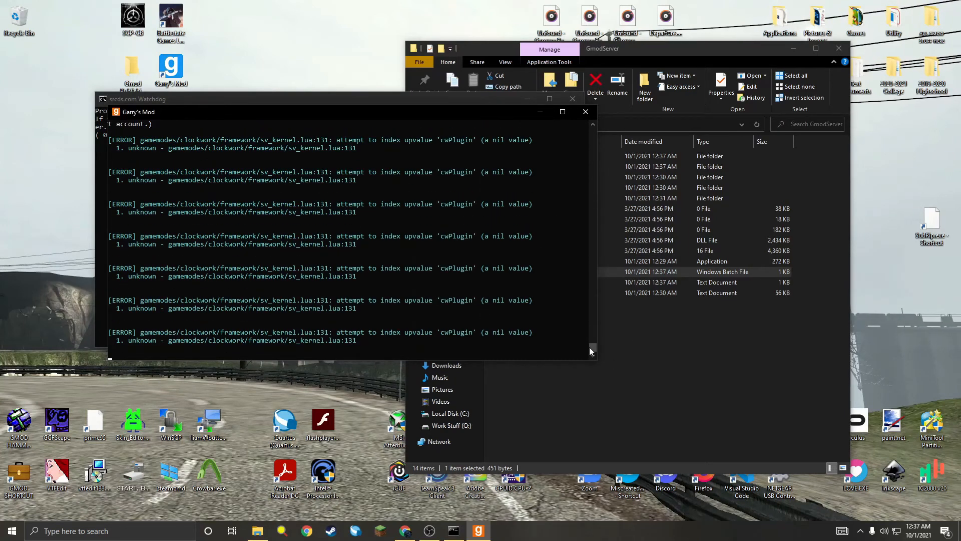
Step: Switch to Chrome and check the cloudsixteen.com status page again
left_click(614, 346)
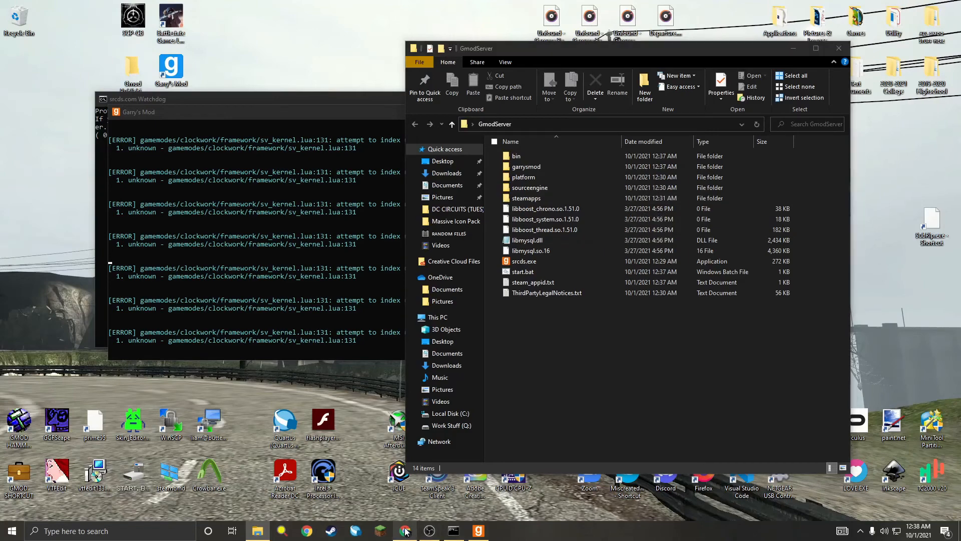
left_click(406, 531)
left_click(650, 4)
left_click(579, 4)
left_click(635, 3)
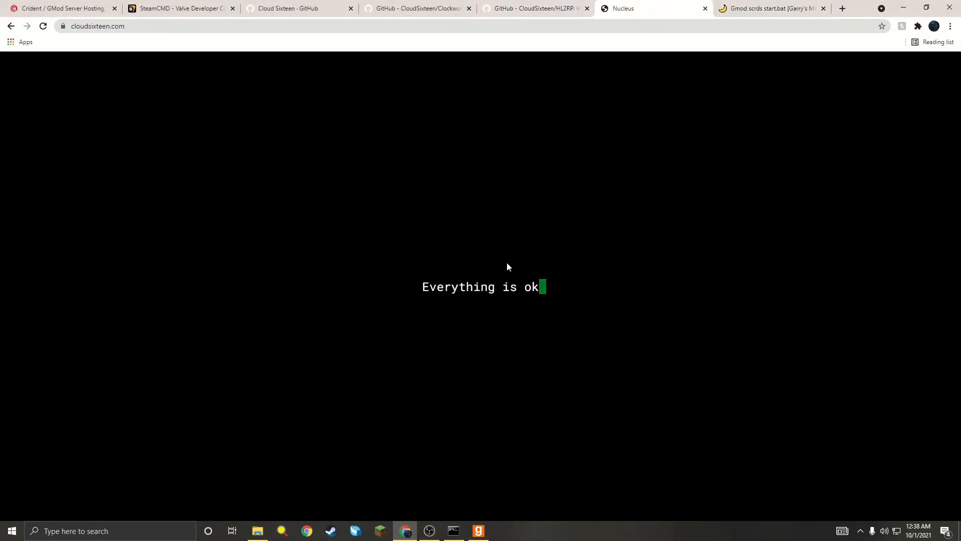
left_click(905, 6)
Step: Close the running server's console and reposition the GmodServer folder on the desktop with its window minimized
left_click(320, 163)
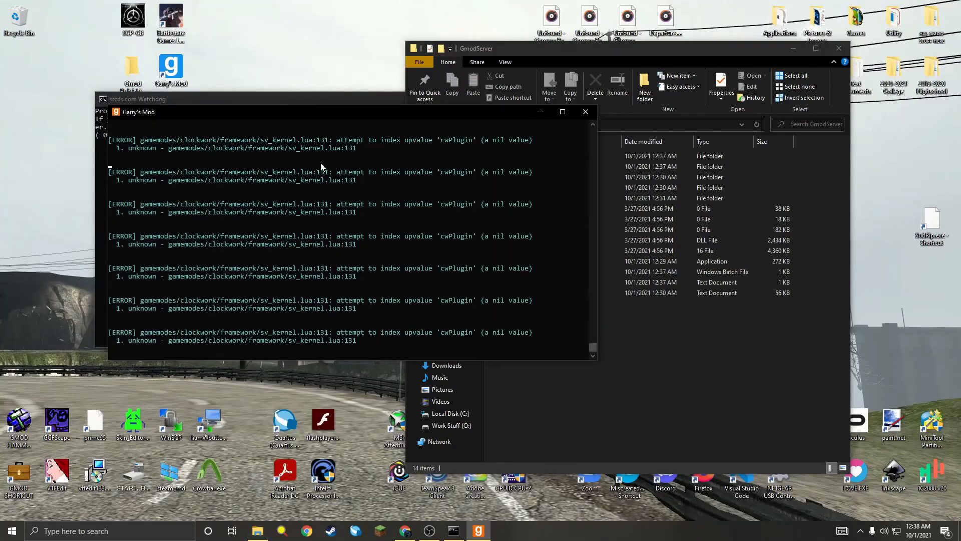
left_click(576, 115)
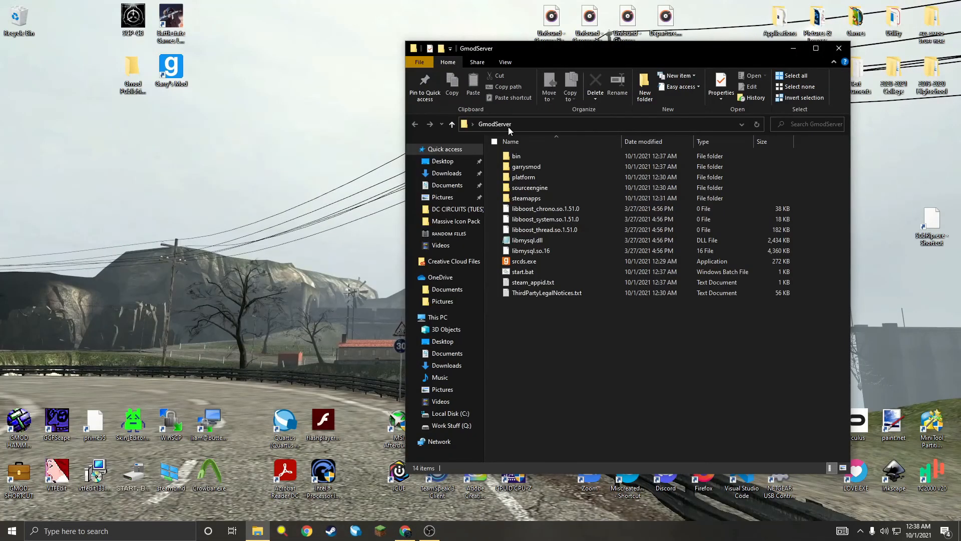
left_click(795, 48)
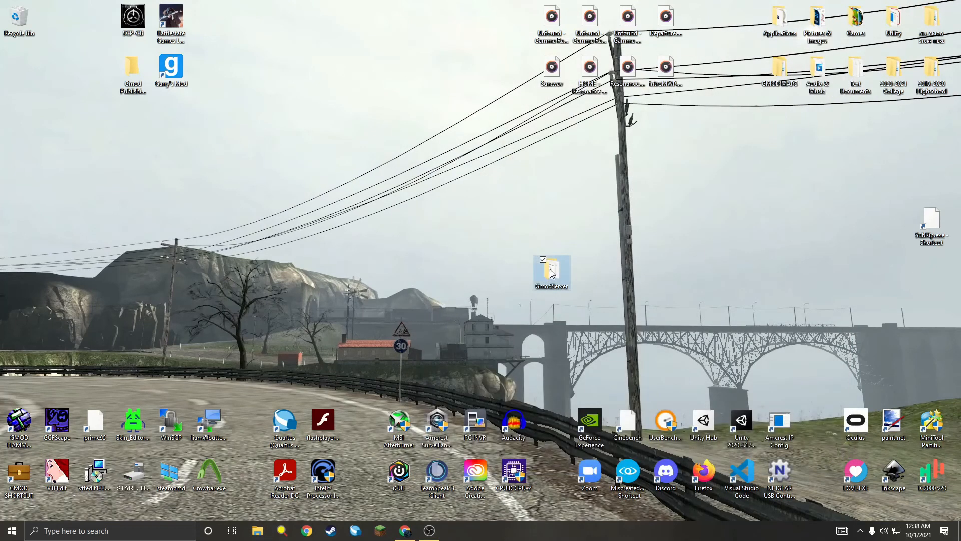
left_click_drag(551, 271, 475, 281)
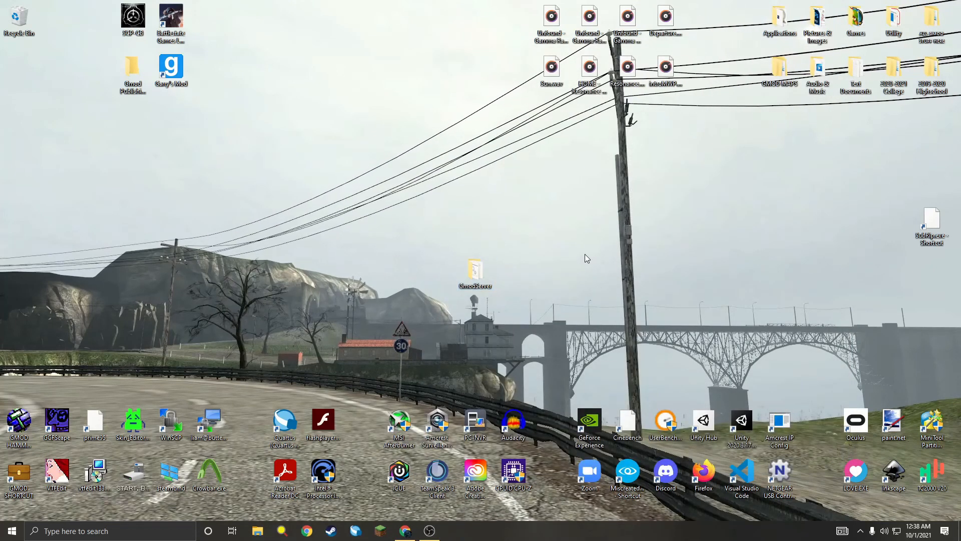